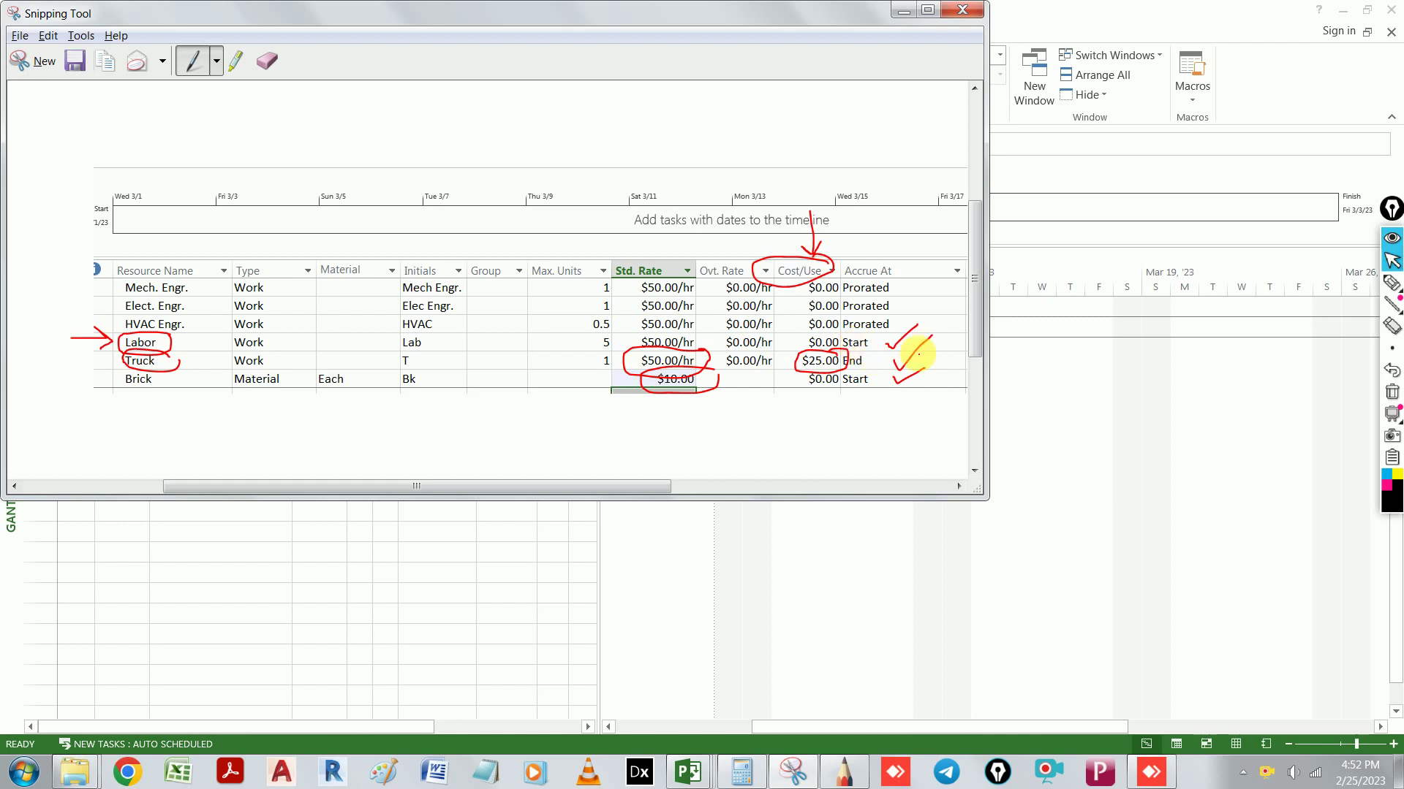
Step: Erase the red marks except the ticks on the resource sheet snip in Snipping Tool, and circle Labor and its Start accrual
{"action": "left_click", "coordinate": [1043, 418]}
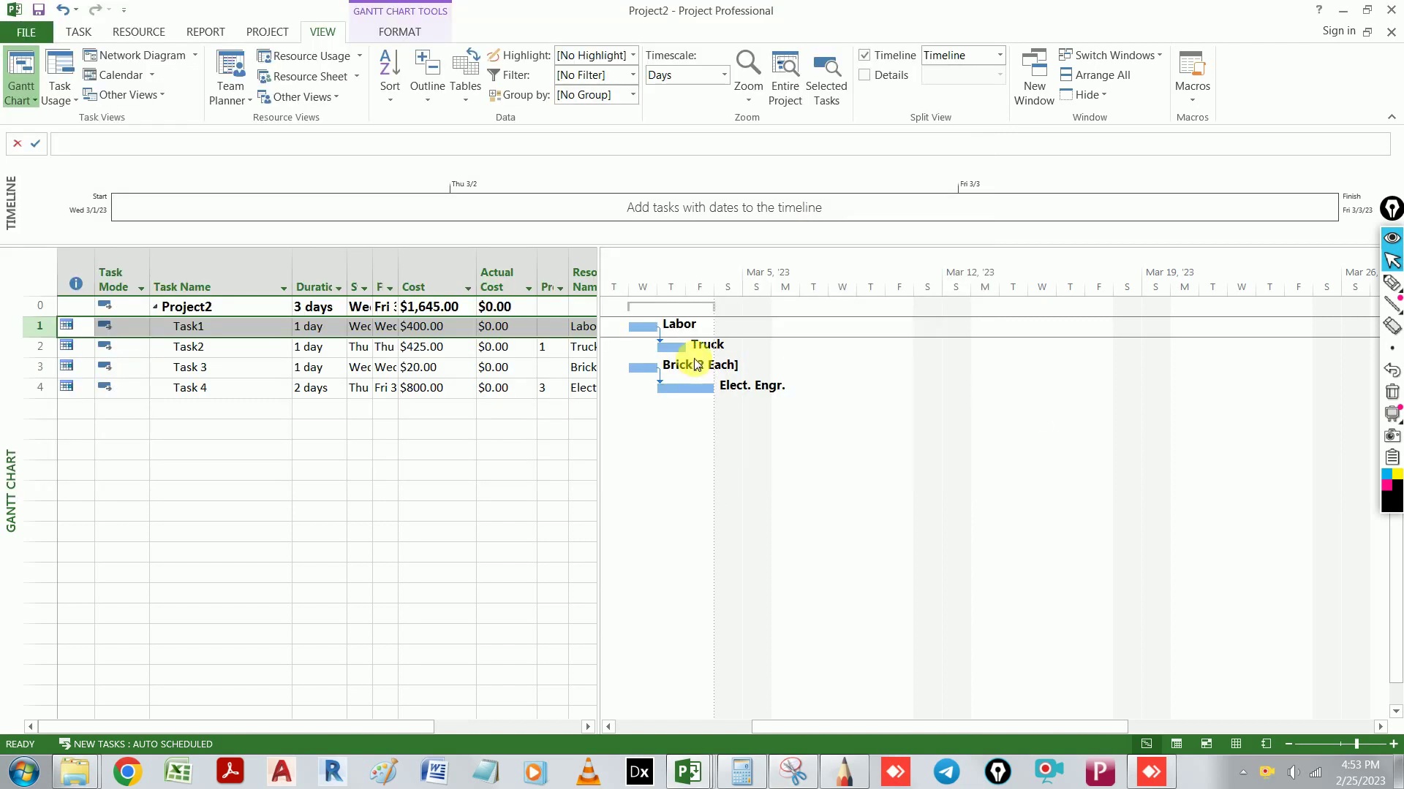
{"action": "left_click", "coordinate": [79, 31]}
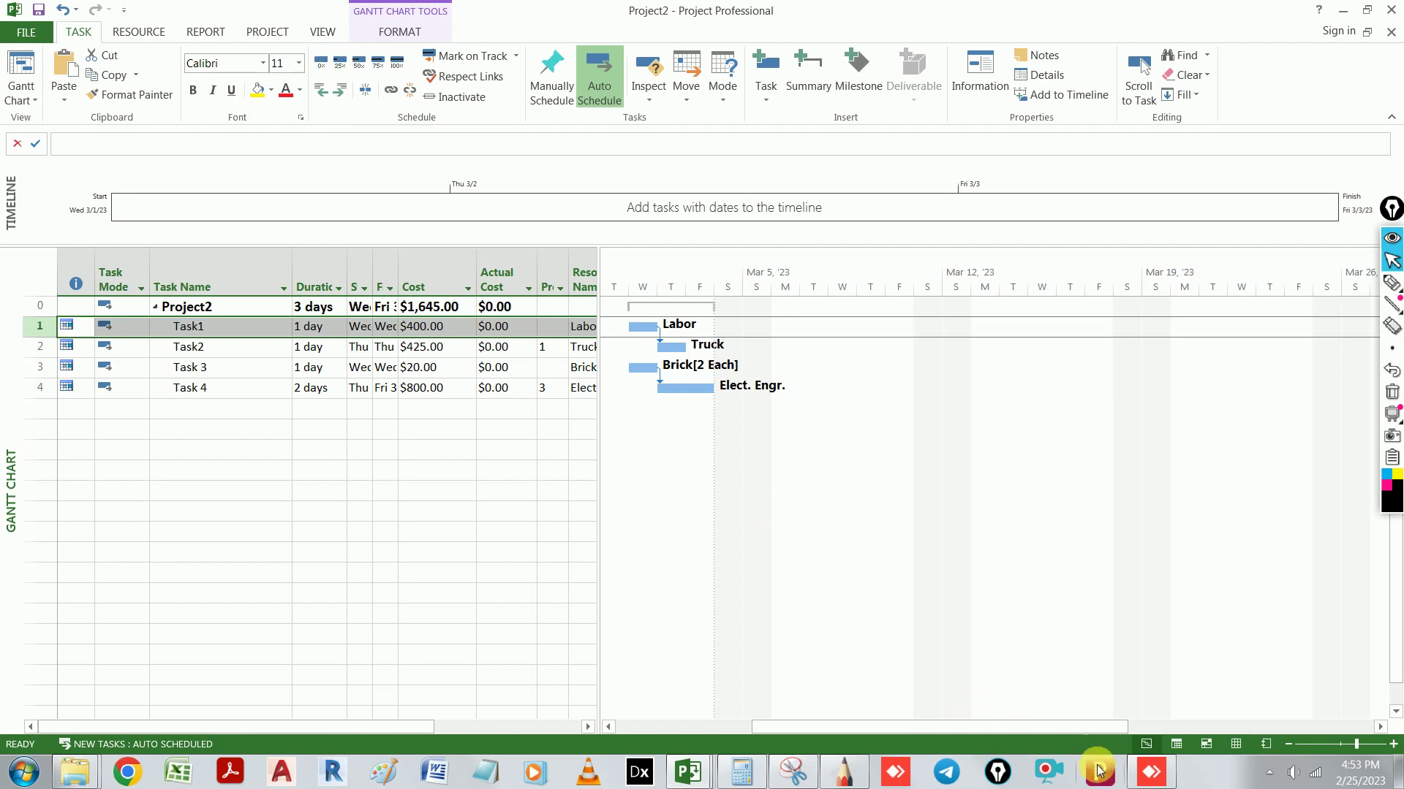
{"action": "left_click", "coordinate": [795, 773]}
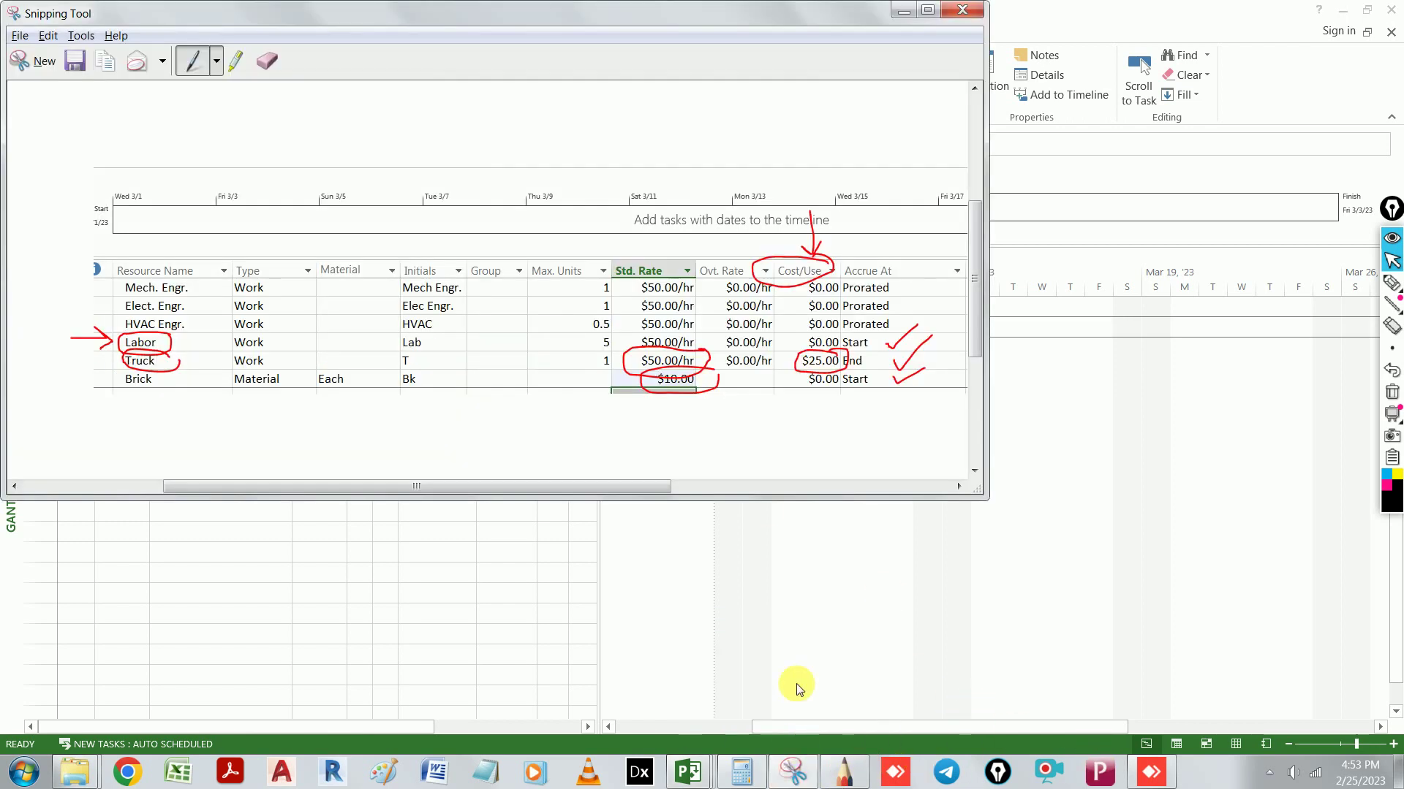
{"action": "left_click_drag", "start_coordinate": [673, 353], "coordinate": [674, 402]}
{"action": "left_click", "coordinate": [269, 60]}
{"action": "mouse_move", "coordinate": [755, 379]}
{"action": "left_mouse_down"}
{"action": "mouse_move", "coordinate": [660, 339]}
{"action": "mouse_move", "coordinate": [665, 383]}
{"action": "mouse_move", "coordinate": [828, 361]}
{"action": "mouse_move", "coordinate": [845, 236]}
{"action": "mouse_move", "coordinate": [821, 261]}
{"action": "mouse_move", "coordinate": [223, 407]}
{"action": "mouse_move", "coordinate": [163, 354]}
{"action": "mouse_move", "coordinate": [81, 338]}
{"action": "left_mouse_up"}
{"action": "left_click", "coordinate": [192, 60]}
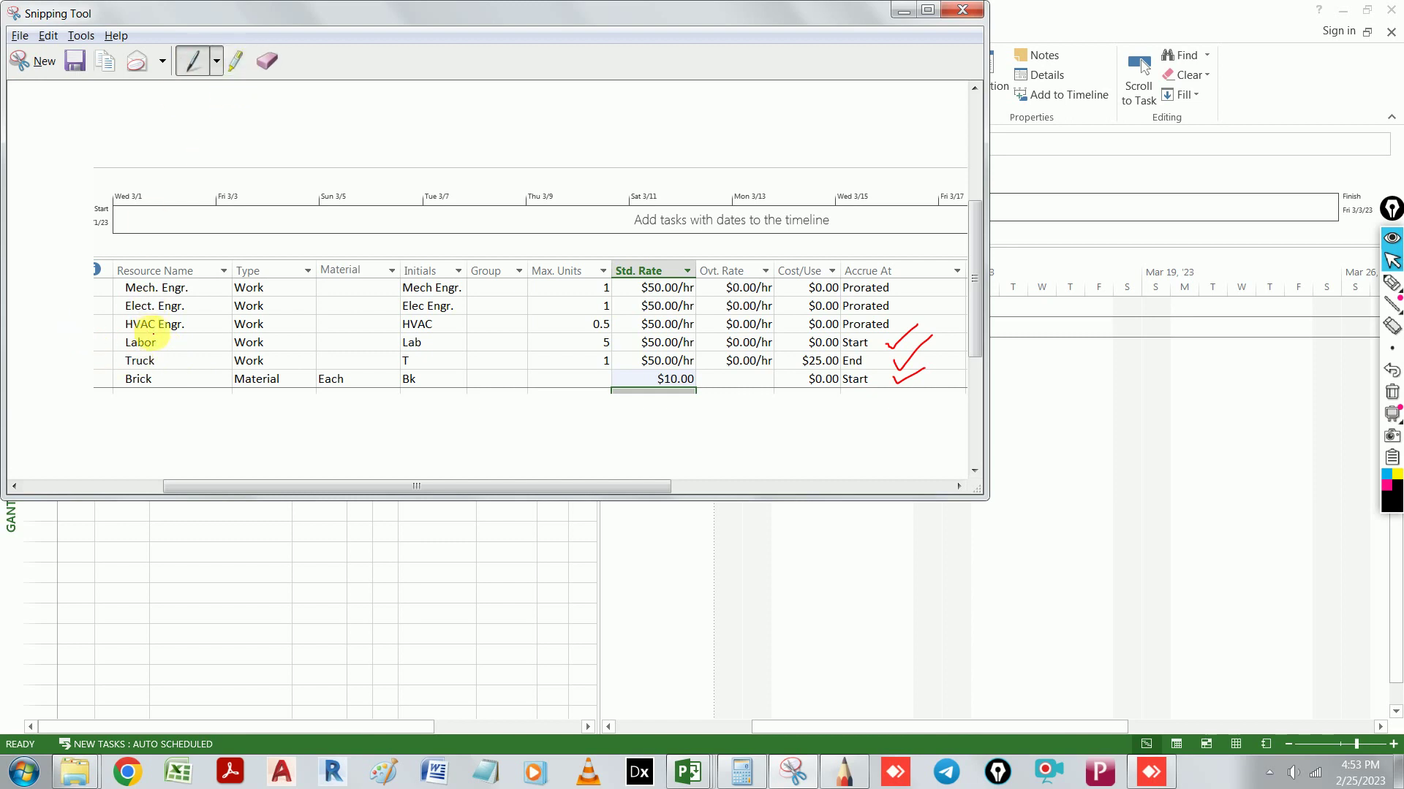
{"action": "mouse_move", "coordinate": [169, 330]}
{"action": "left_mouse_down"}
{"action": "mouse_move", "coordinate": [99, 351]}
{"action": "mouse_move", "coordinate": [164, 327]}
{"action": "left_mouse_up"}
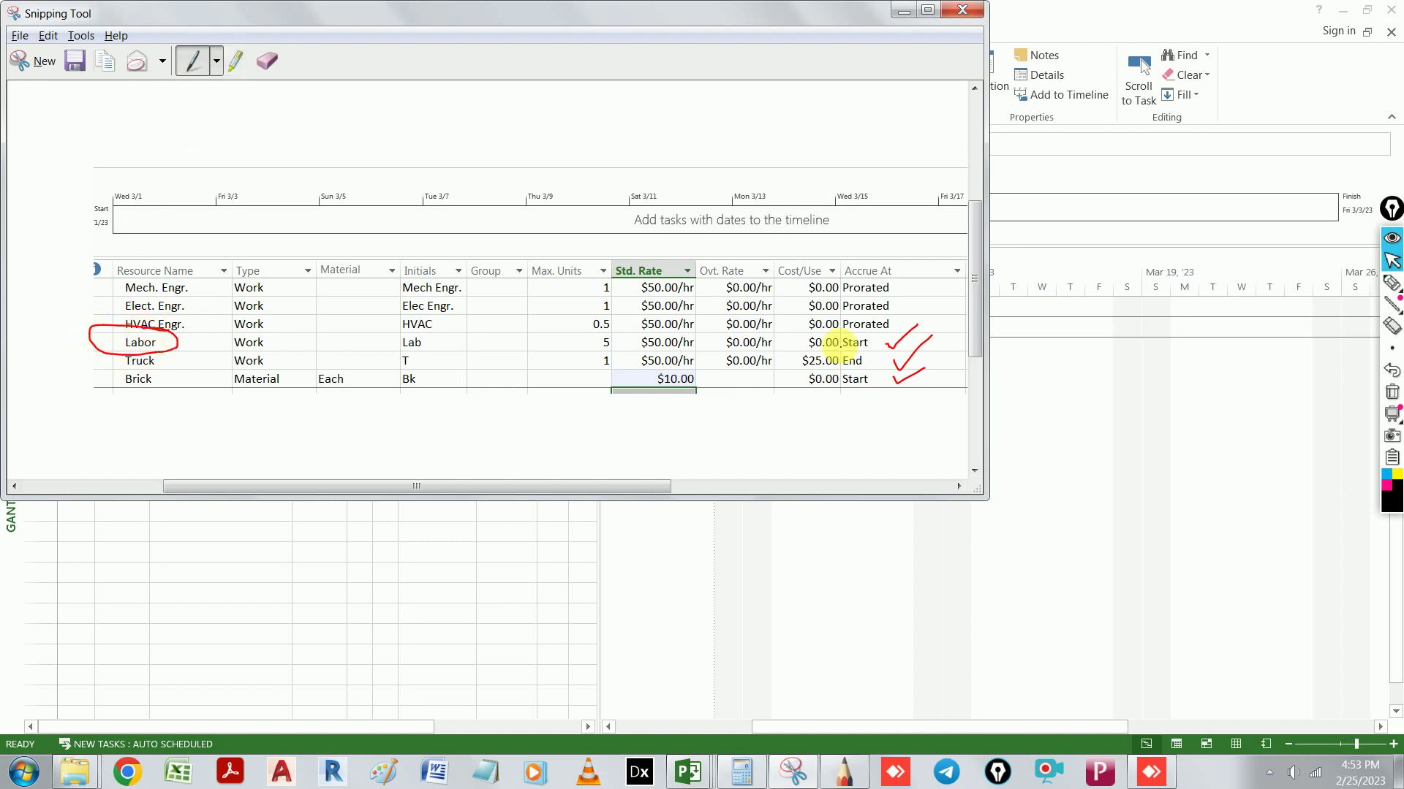
{"action": "mouse_move", "coordinate": [874, 332]}
{"action": "left_mouse_down"}
{"action": "mouse_move", "coordinate": [822, 335]}
{"action": "mouse_move", "coordinate": [855, 355]}
{"action": "mouse_move", "coordinate": [876, 336]}
{"action": "left_mouse_up"}
Step: Switch back to Project and mark Task1 as 25% complete
{"action": "left_click", "coordinate": [899, 11]}
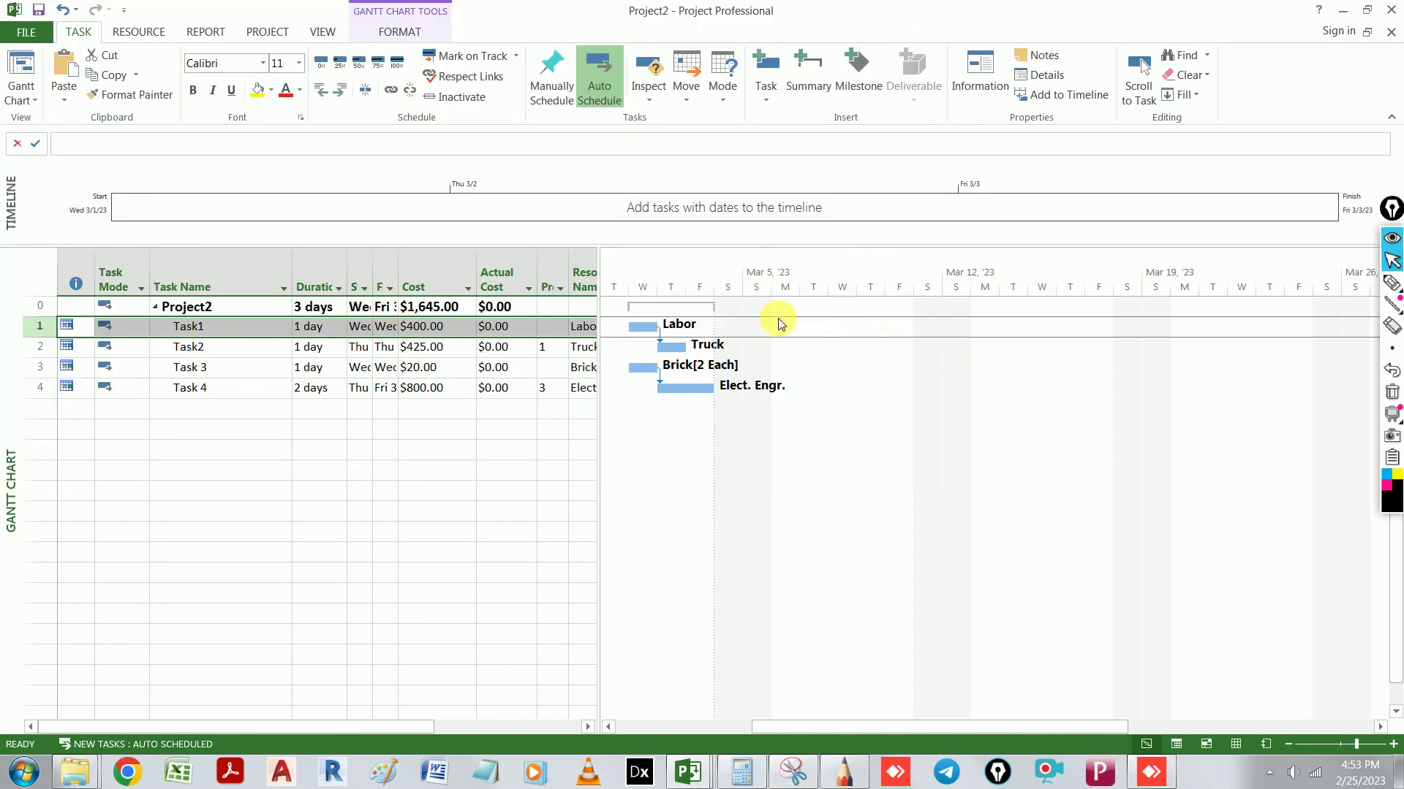
{"action": "left_click", "coordinate": [341, 69]}
Step: Mark Brick and its Start accrual in red on the resource sheet snip in Snipping Tool
{"action": "left_click", "coordinate": [791, 773]}
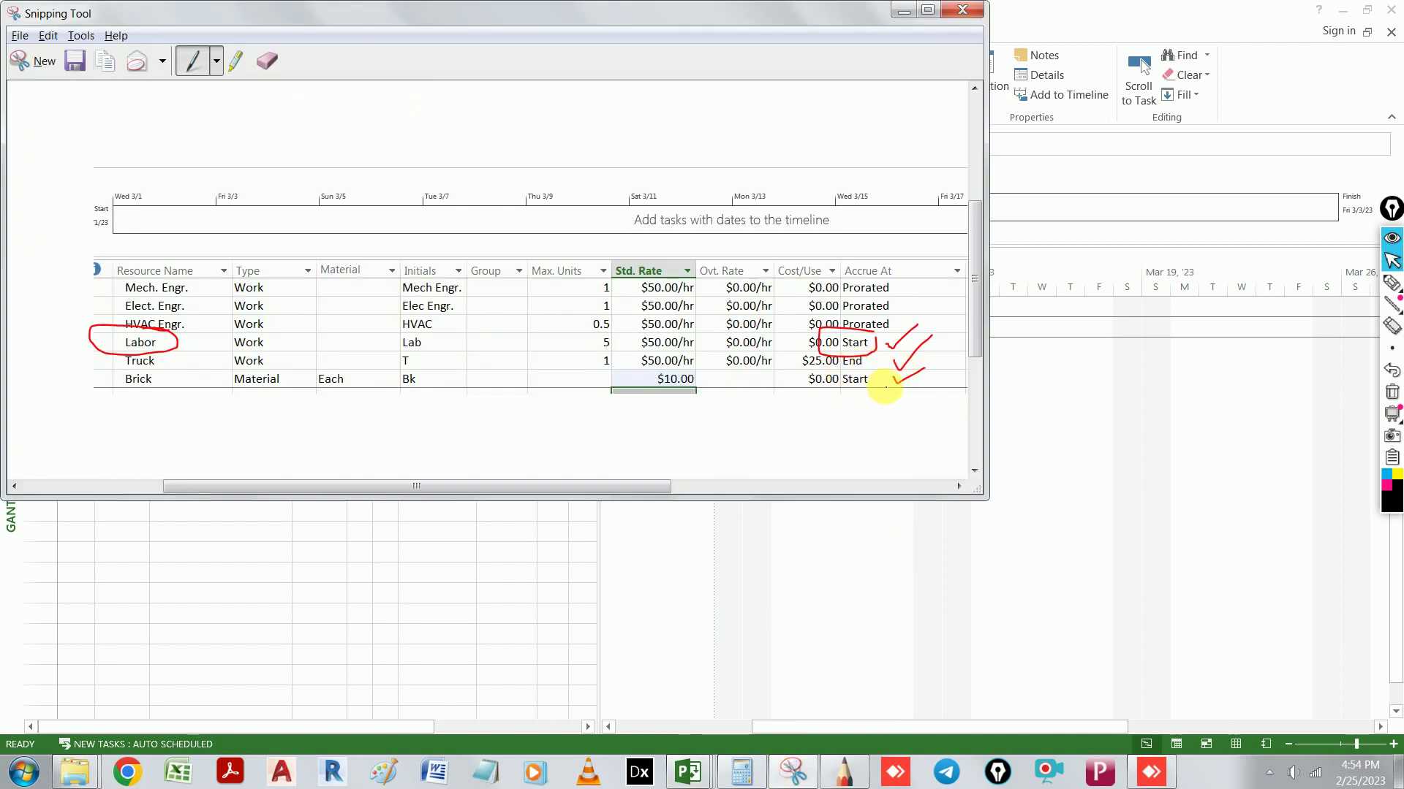
{"action": "mouse_move", "coordinate": [881, 377]}
{"action": "left_mouse_down"}
{"action": "mouse_move", "coordinate": [842, 379]}
{"action": "mouse_move", "coordinate": [869, 385]}
{"action": "left_mouse_up"}
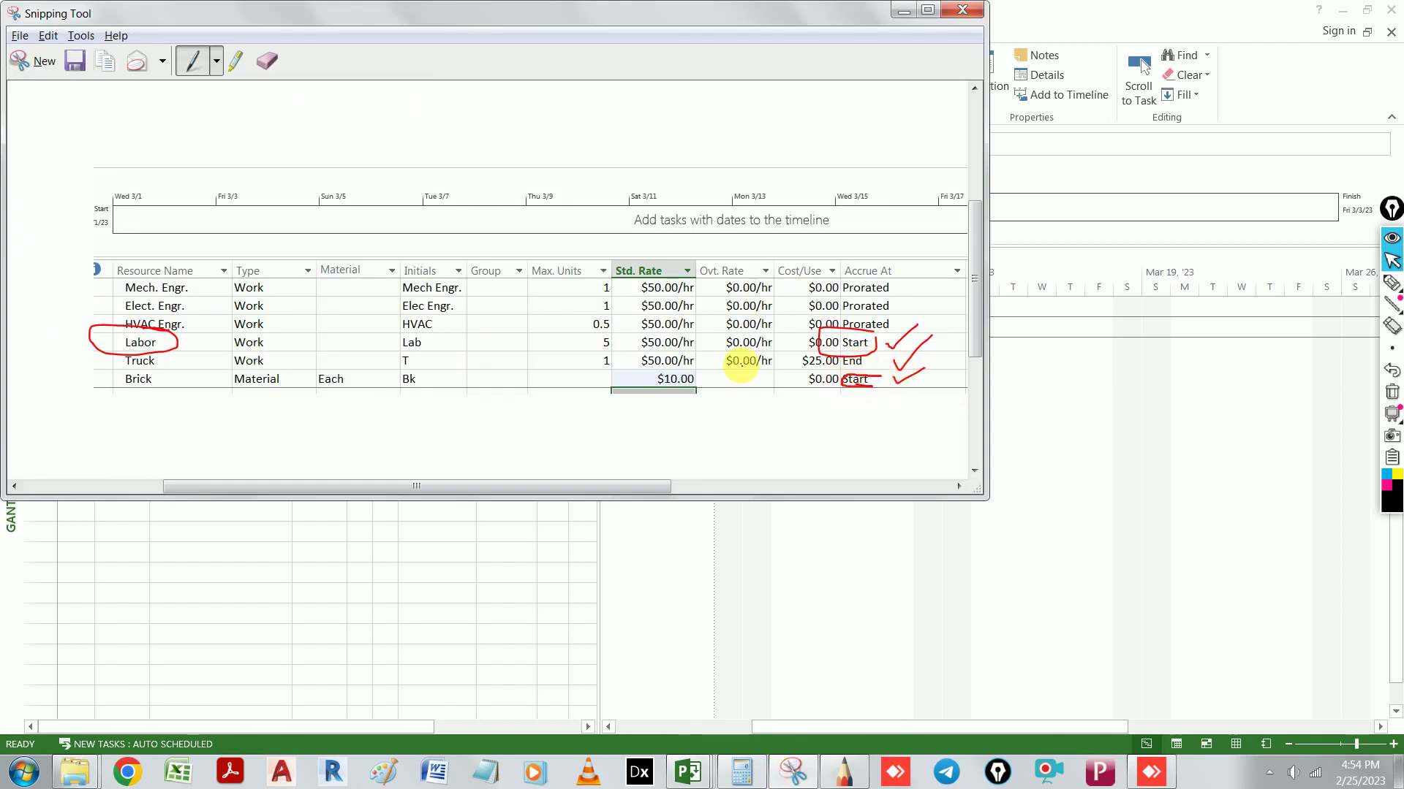
{"action": "mouse_move", "coordinate": [167, 375]}
{"action": "left_mouse_down"}
{"action": "mouse_move", "coordinate": [117, 374]}
{"action": "mouse_move", "coordinate": [155, 388]}
{"action": "left_mouse_up"}
Step: Return to the Gantt chart in Project and mark Task 3 as 50% complete
{"action": "left_click", "coordinate": [322, 559]}
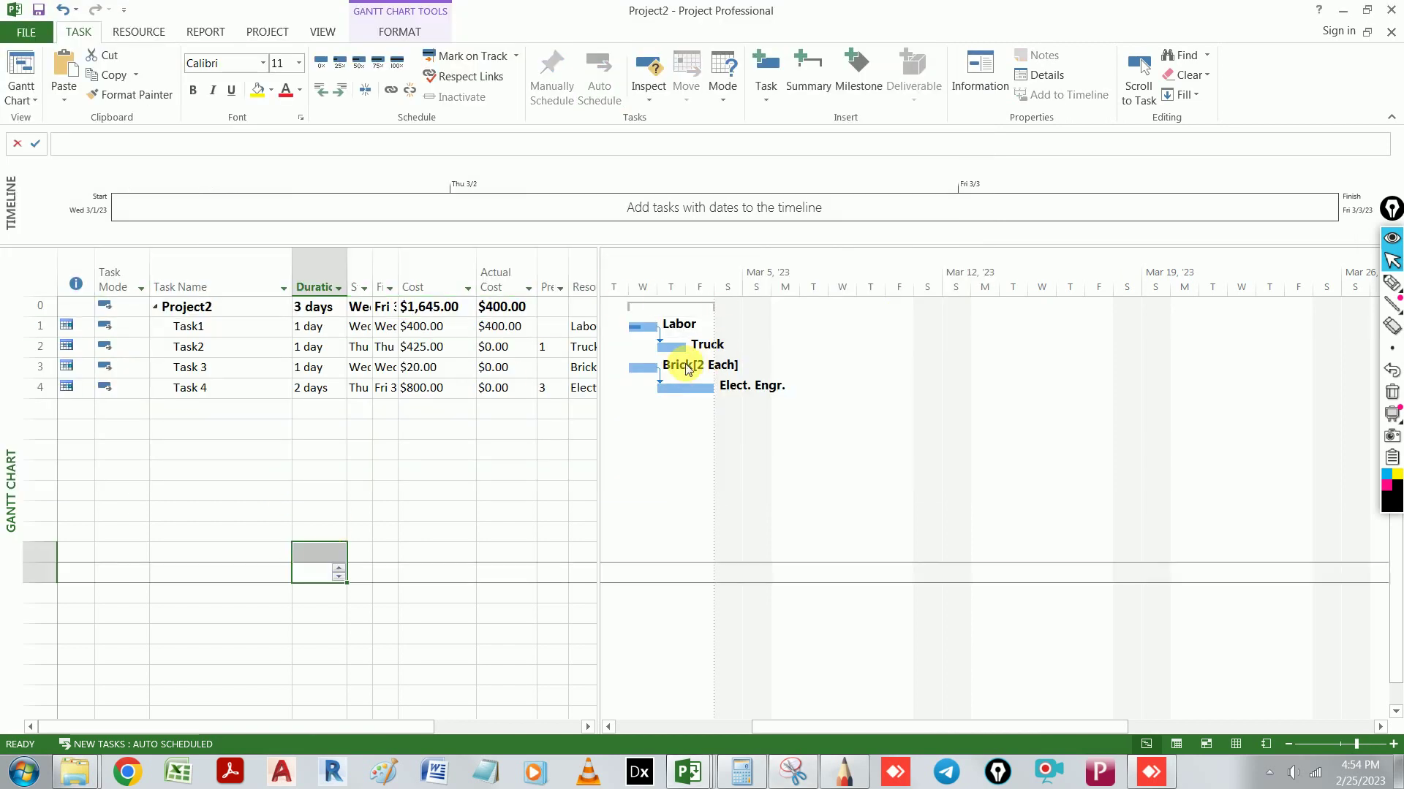
{"action": "left_click", "coordinate": [40, 371]}
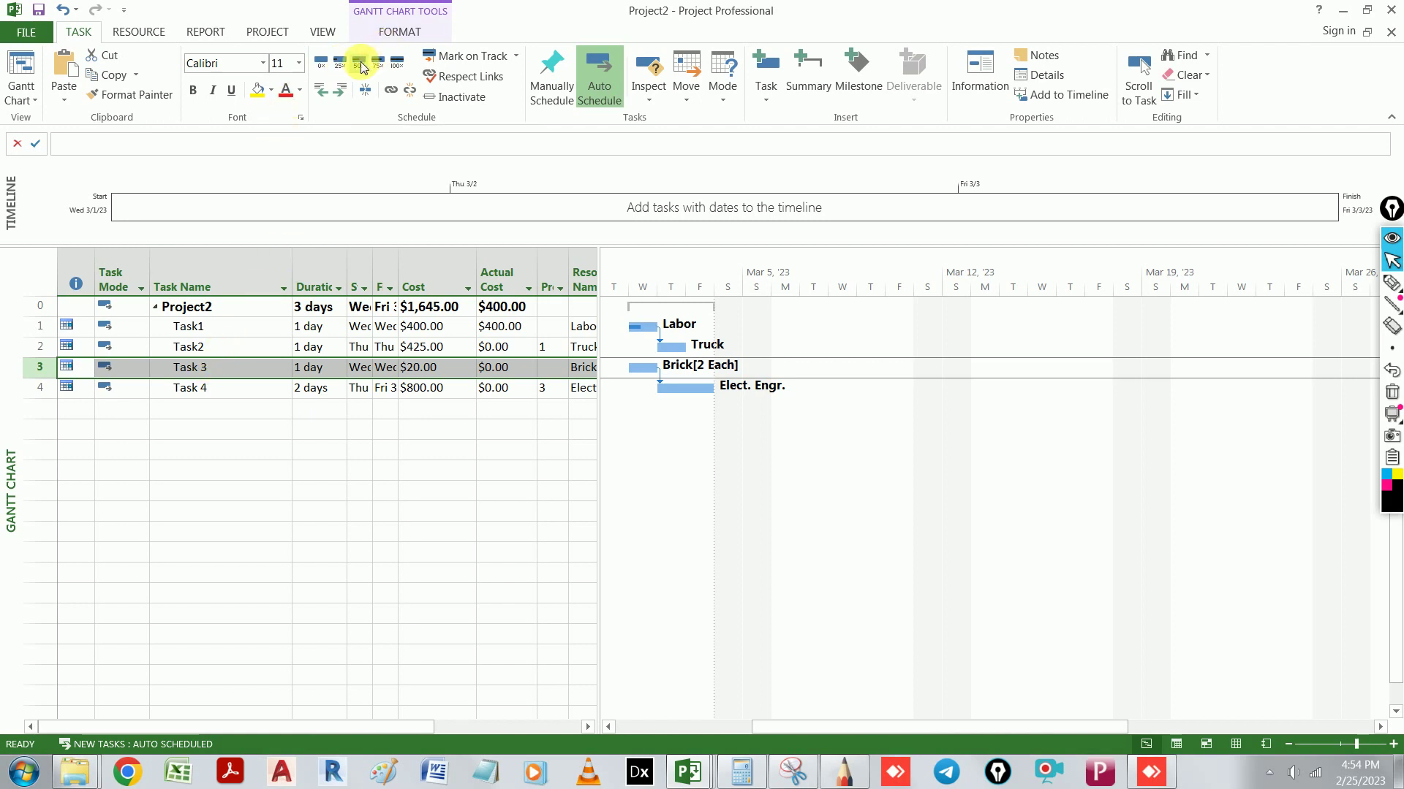
{"action": "left_click", "coordinate": [361, 66]}
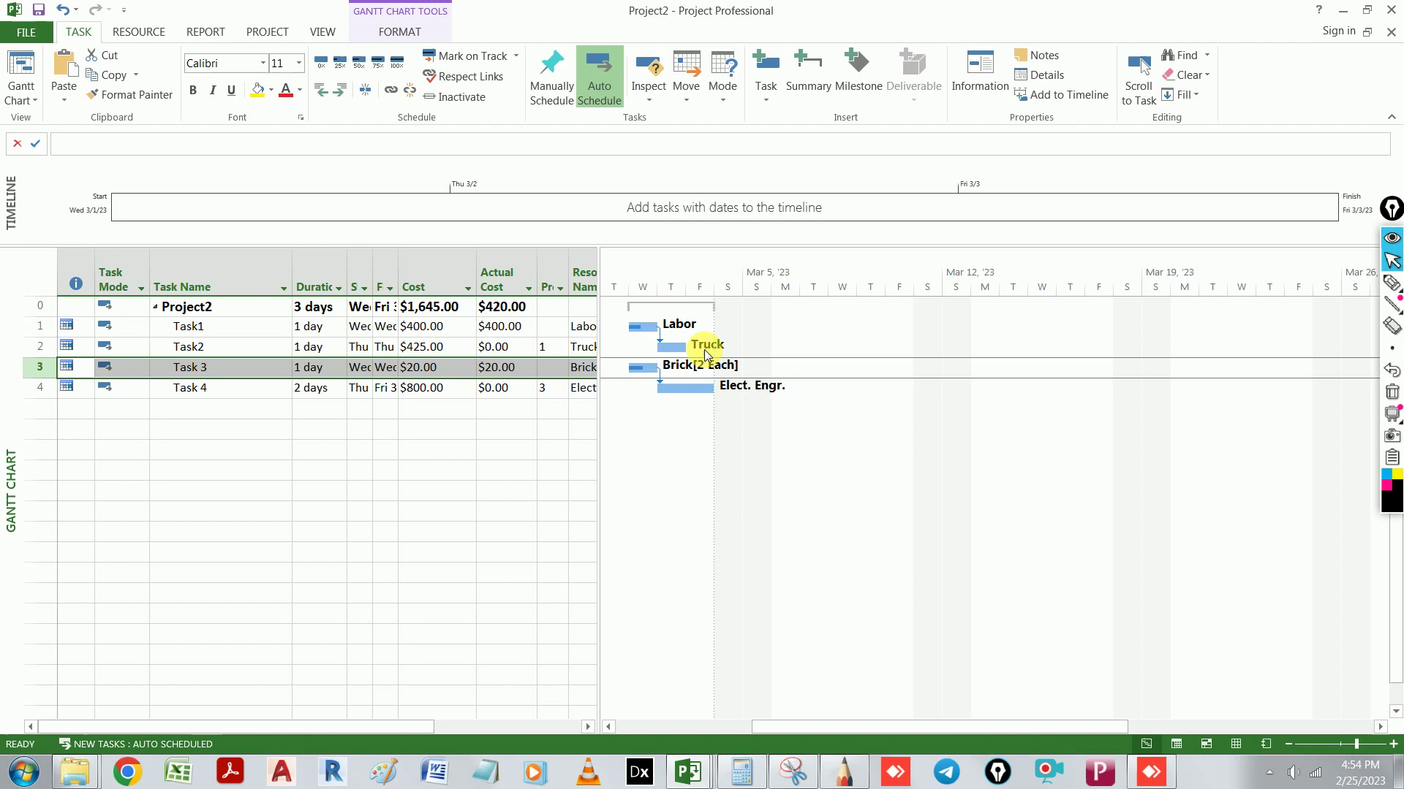
Step: Clear all red marks from the resource sheet snip in Snipping Tool, and circle Truck and its End accrual
{"action": "left_click", "coordinate": [811, 775]}
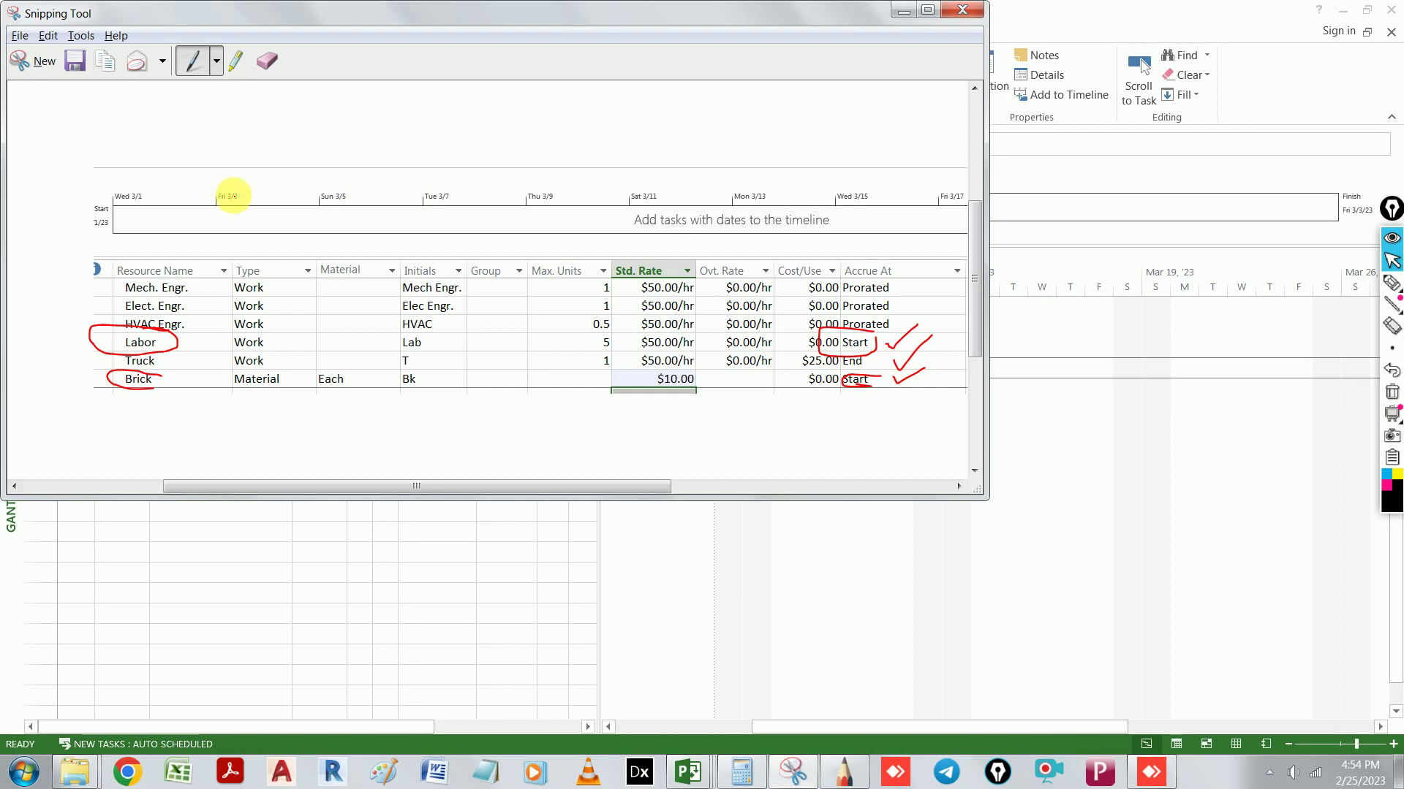
{"action": "left_click", "coordinate": [263, 70]}
{"action": "mouse_move", "coordinate": [165, 356]}
{"action": "left_mouse_down"}
{"action": "mouse_move", "coordinate": [162, 313]}
{"action": "mouse_move", "coordinate": [120, 430]}
{"action": "left_mouse_up"}
{"action": "mouse_move", "coordinate": [797, 291]}
{"action": "left_mouse_down"}
{"action": "mouse_move", "coordinate": [856, 370]}
{"action": "mouse_move", "coordinate": [881, 340]}
{"action": "mouse_move", "coordinate": [918, 392]}
{"action": "mouse_move", "coordinate": [909, 322]}
{"action": "left_mouse_up"}
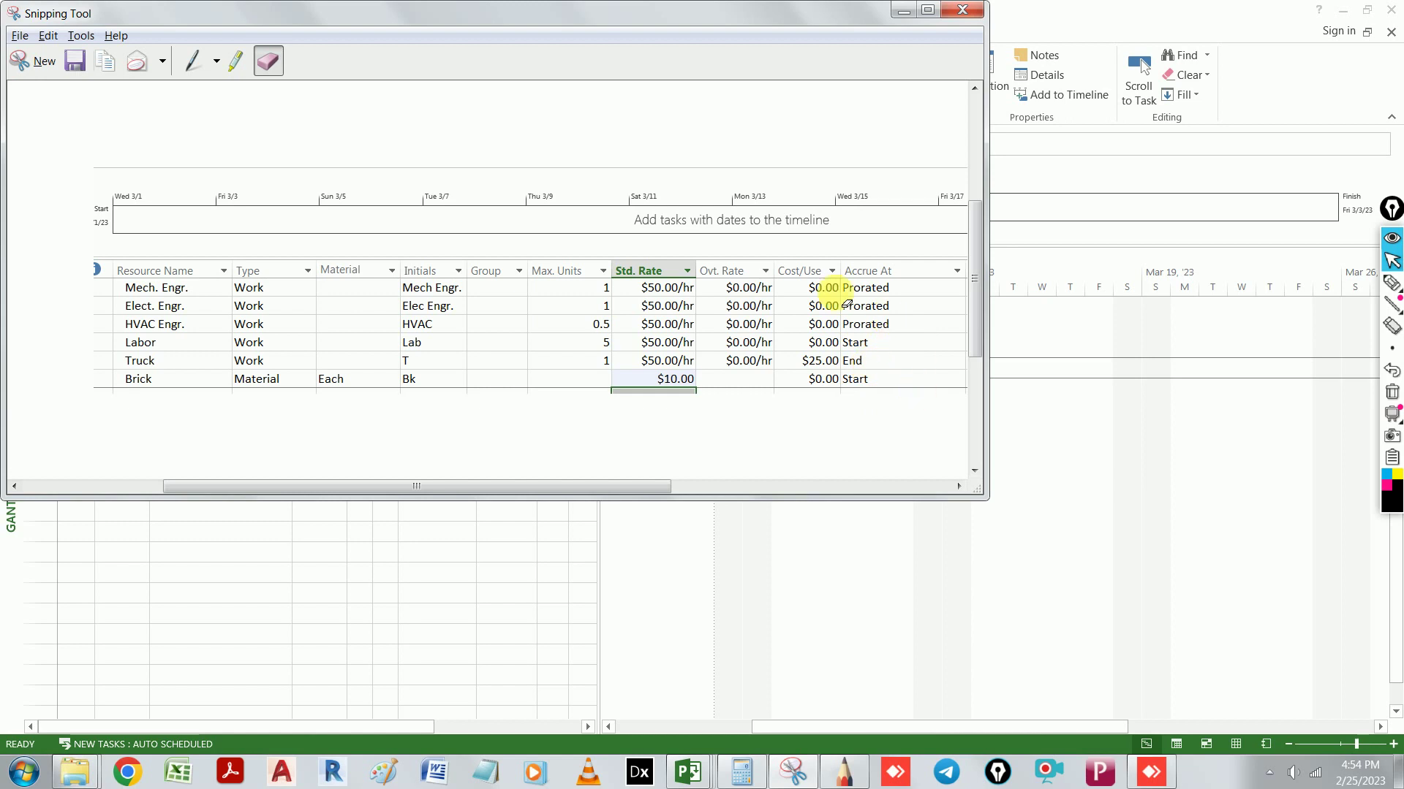
{"action": "left_click", "coordinate": [192, 61]}
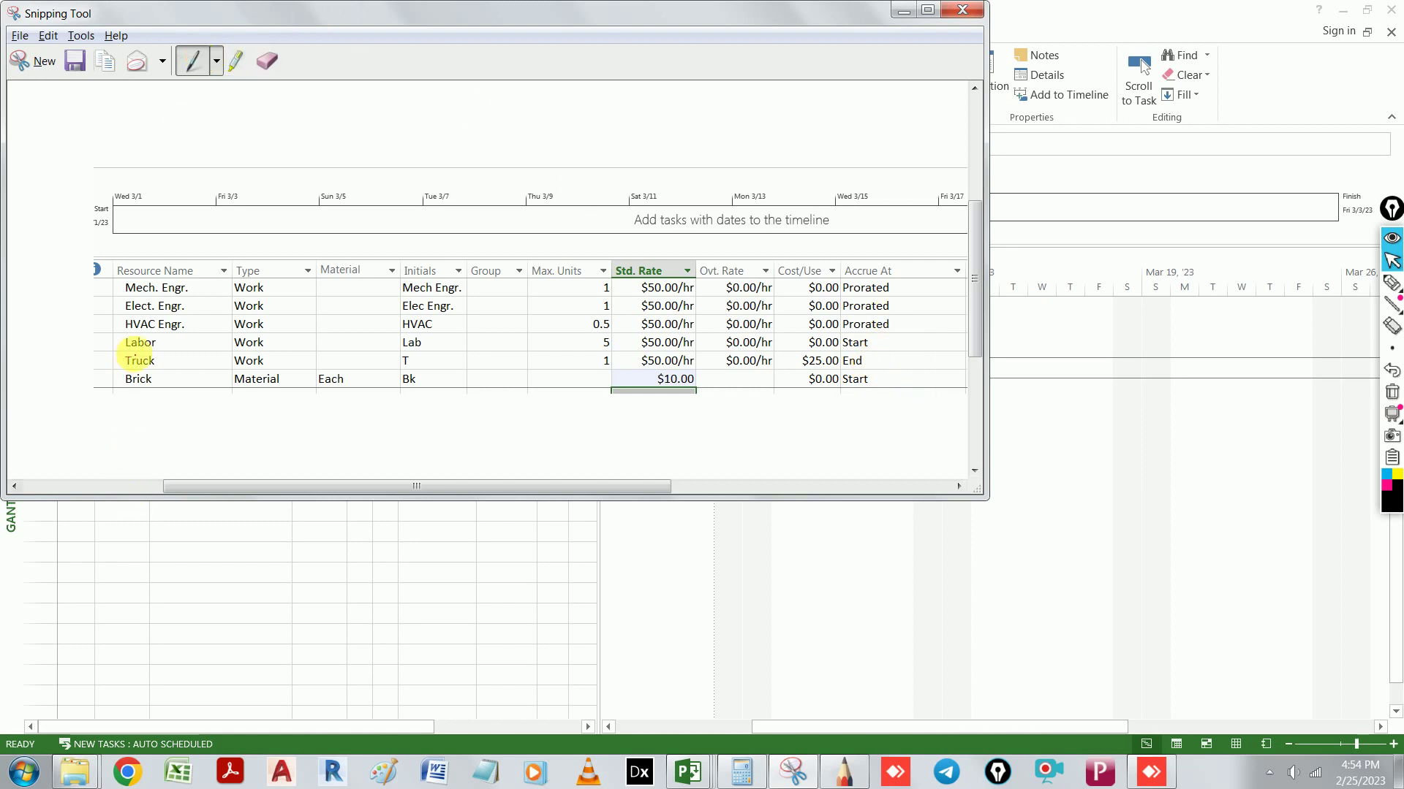
{"action": "mouse_move", "coordinate": [167, 351]}
{"action": "left_mouse_down"}
{"action": "mouse_move", "coordinate": [114, 352]}
{"action": "mouse_move", "coordinate": [156, 371]}
{"action": "mouse_move", "coordinate": [150, 350]}
{"action": "left_mouse_up"}
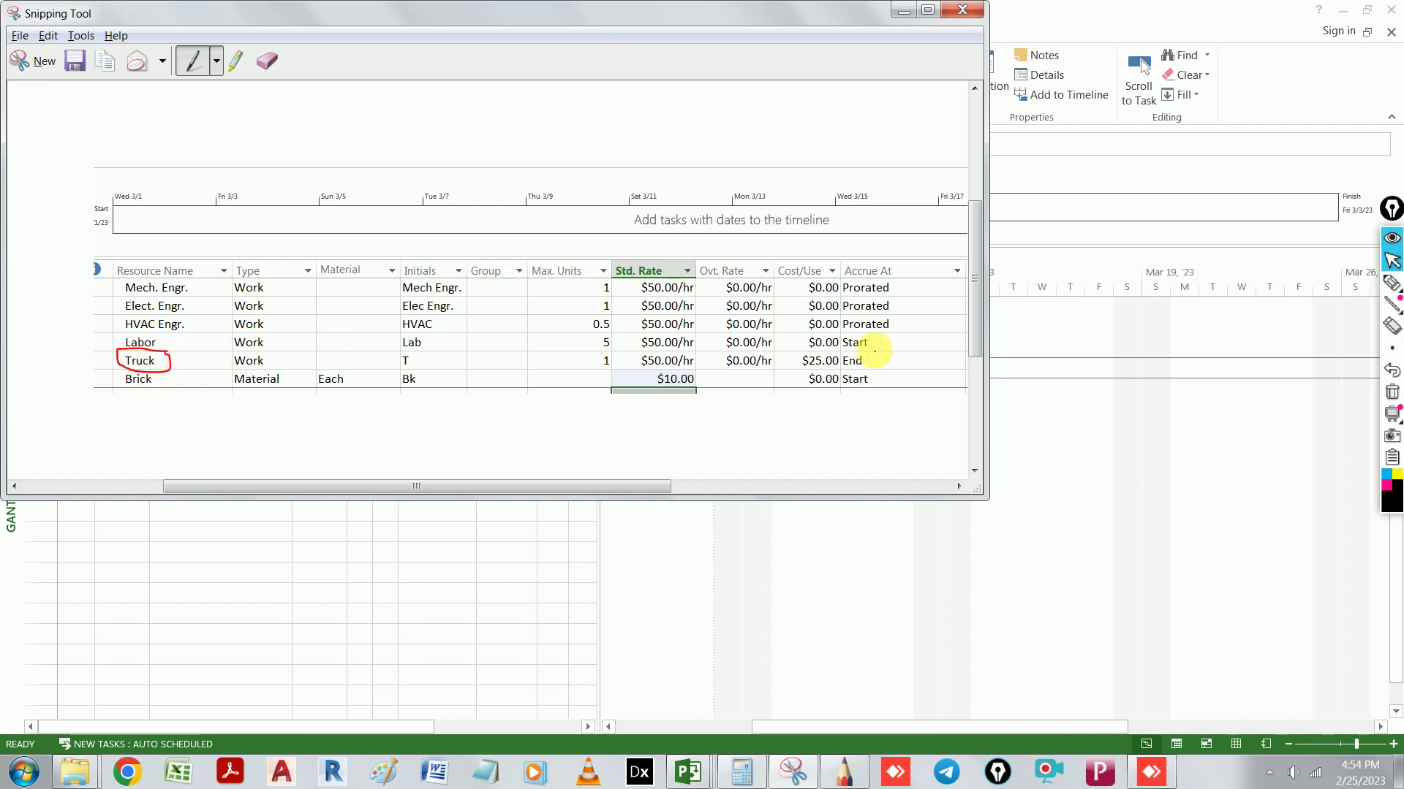
{"action": "mouse_move", "coordinate": [881, 354]}
{"action": "left_mouse_down"}
{"action": "mouse_move", "coordinate": [835, 358]}
{"action": "mouse_move", "coordinate": [840, 376]}
{"action": "mouse_move", "coordinate": [870, 352]}
{"action": "left_mouse_up"}
Step: Return to Project and mark Task2 as 75% complete
{"action": "left_click", "coordinate": [1062, 382]}
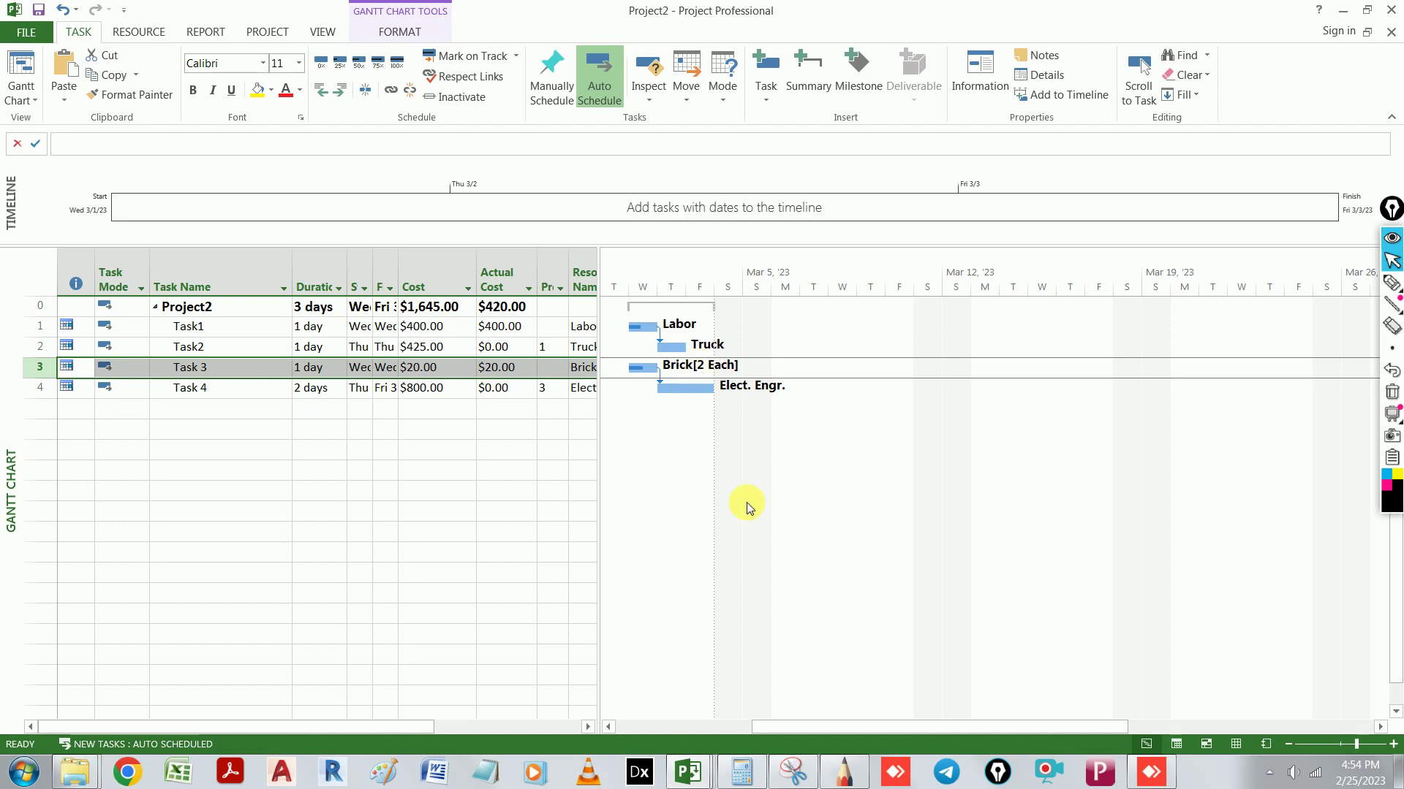
{"action": "left_click", "coordinate": [797, 772]}
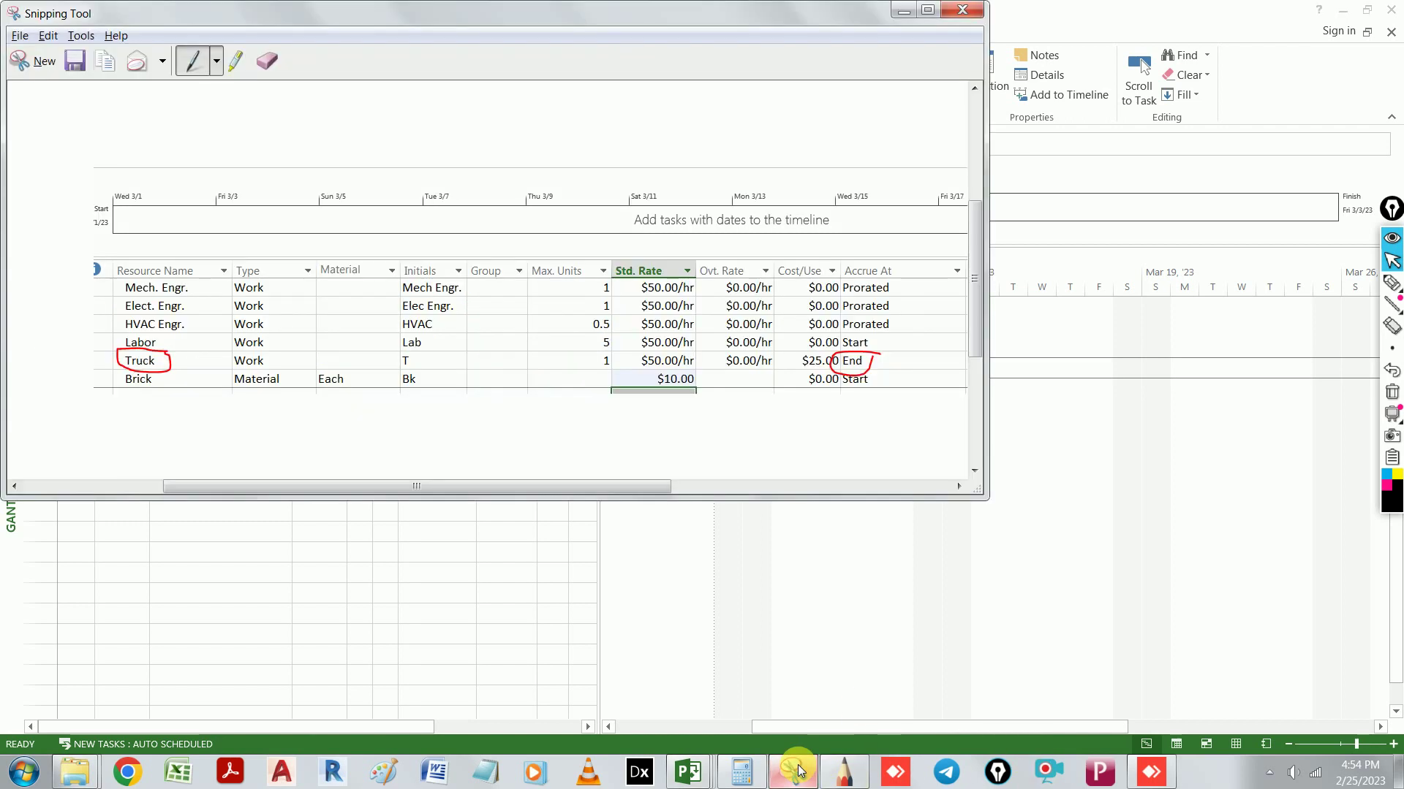
{"action": "left_click", "coordinate": [808, 633]}
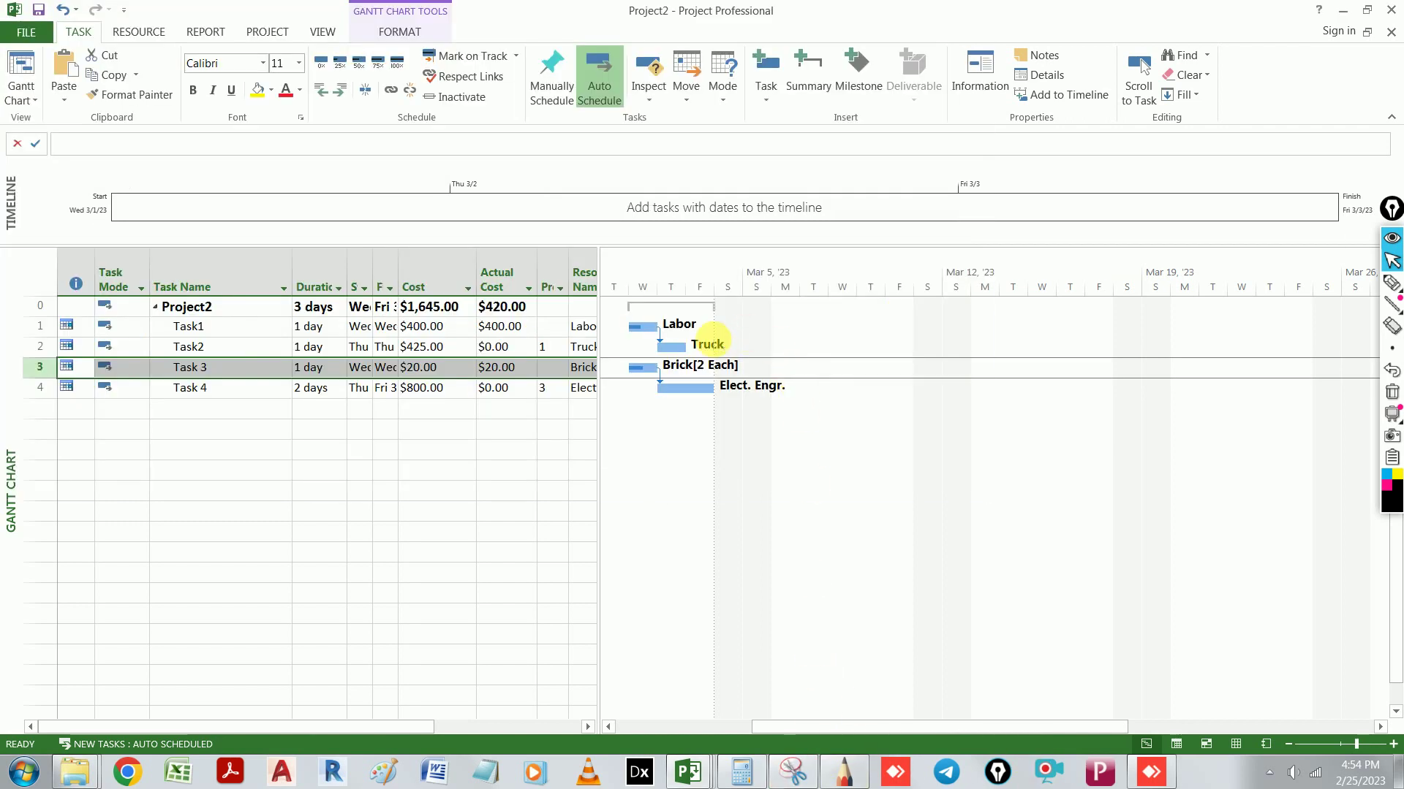
{"action": "left_click", "coordinate": [38, 347]}
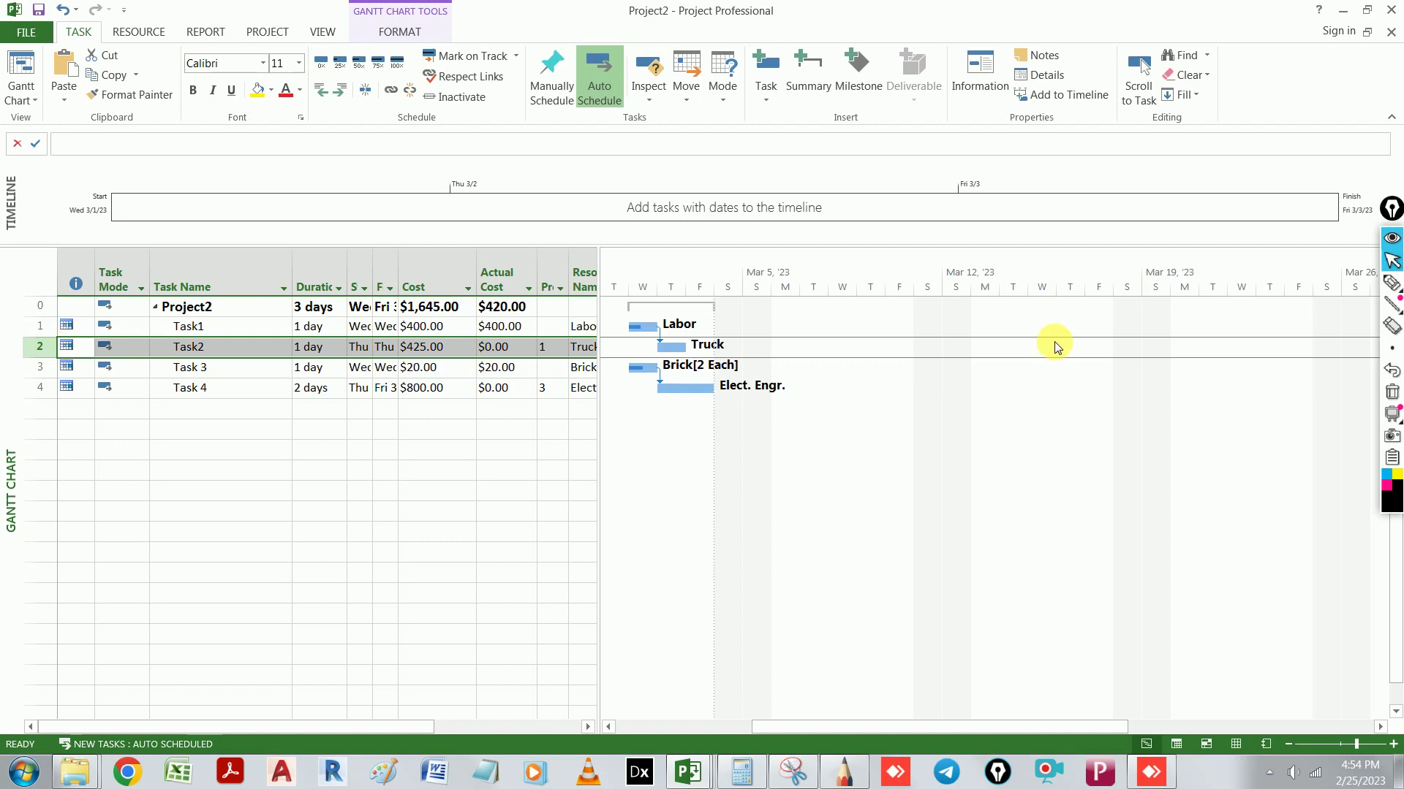
{"action": "left_click", "coordinate": [378, 62]}
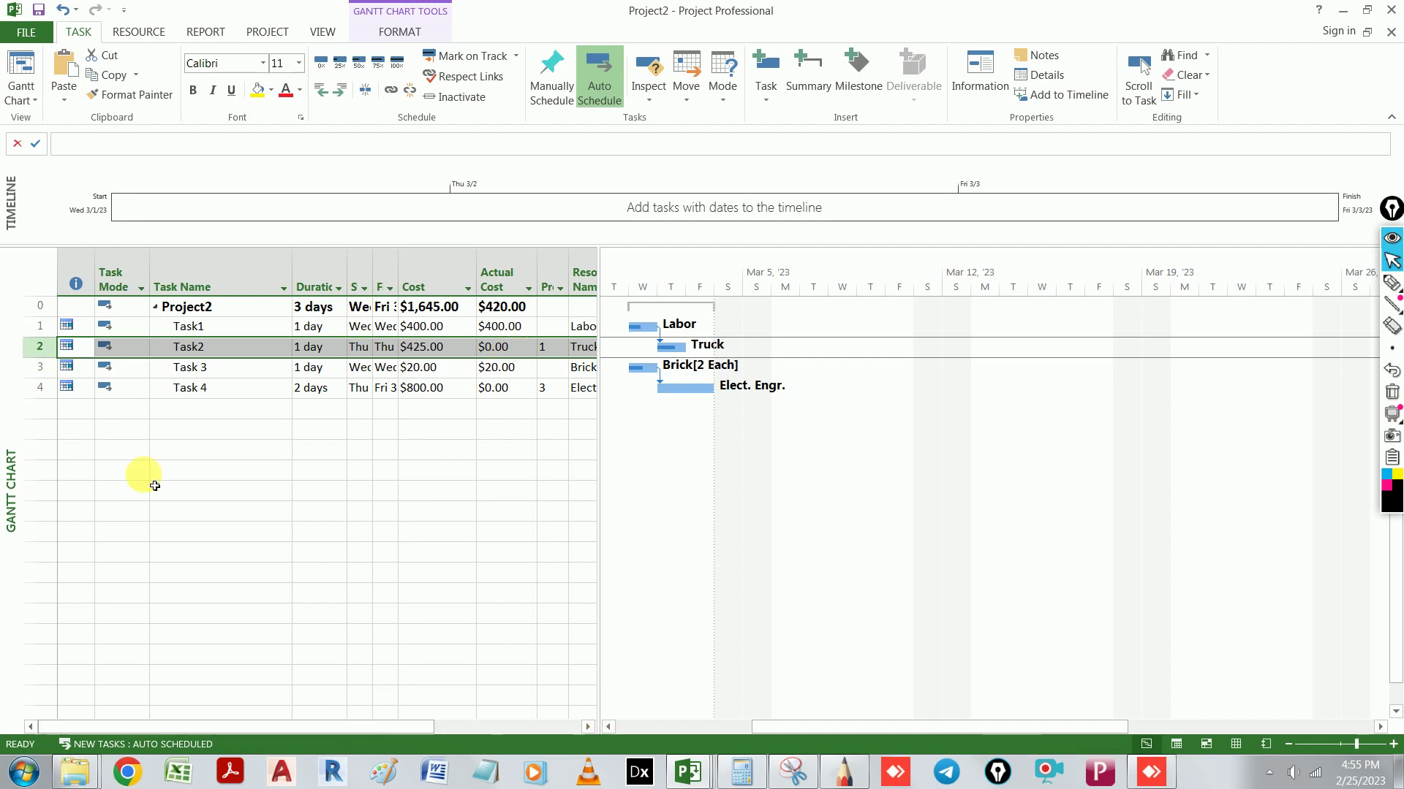
Step: Switch to SketchBook, circle the Actual Cost label again in red and tick the circled Cost label
{"action": "mouse_move", "coordinate": [93, 357]}
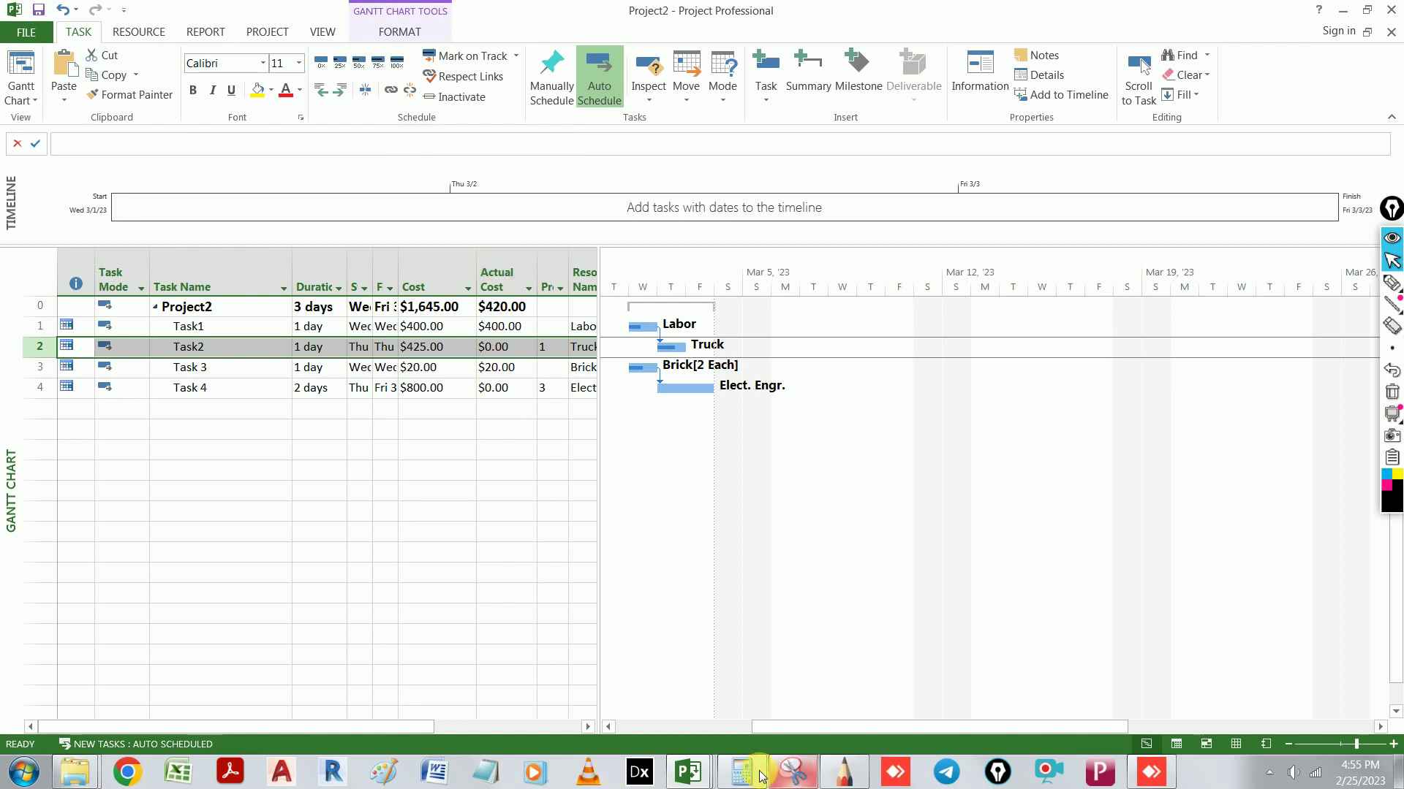
{"action": "left_click", "coordinate": [826, 773]}
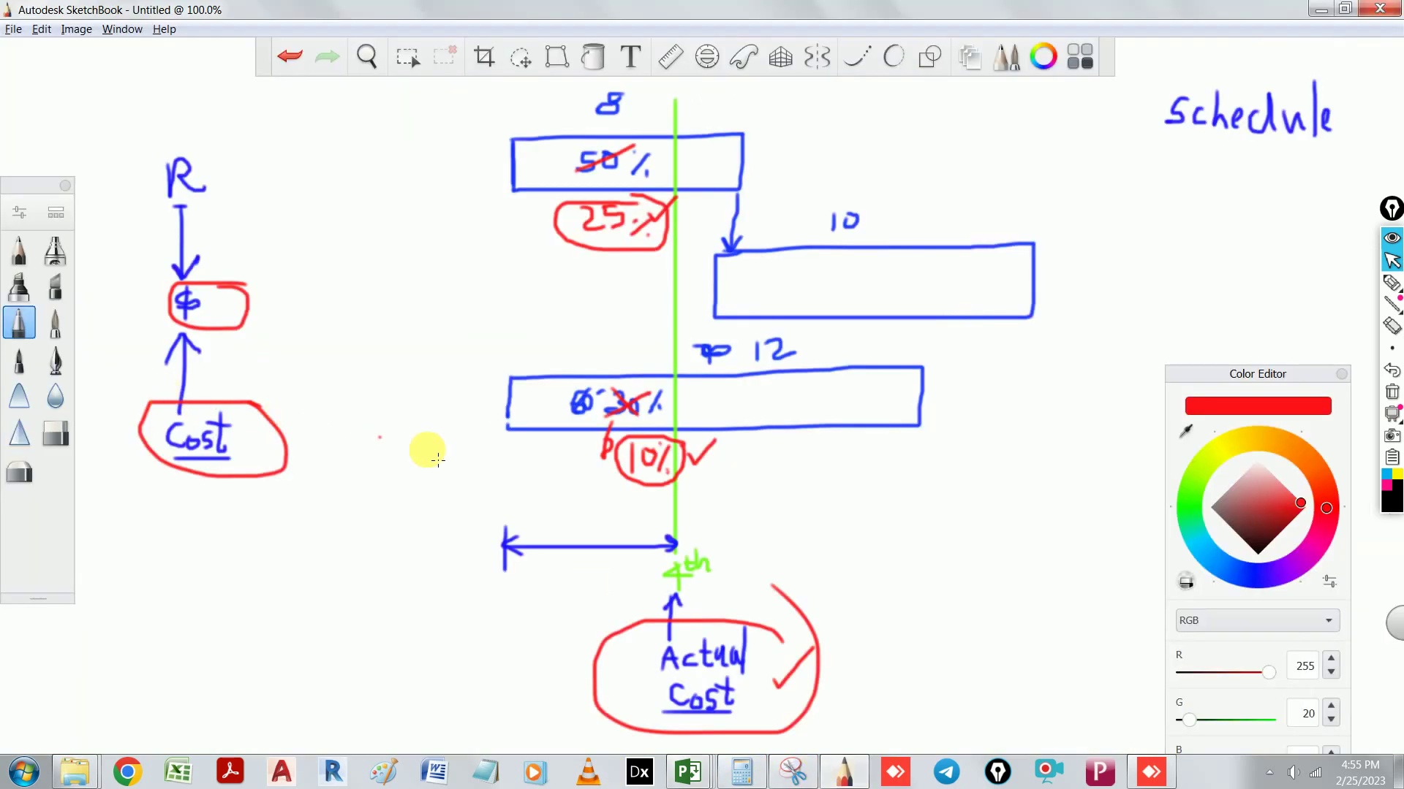
{"action": "mouse_move", "coordinate": [809, 651]}
{"action": "left_mouse_down"}
{"action": "mouse_move", "coordinate": [614, 701]}
{"action": "mouse_move", "coordinate": [708, 628]}
{"action": "left_mouse_up"}
{"action": "left_click_drag", "start_coordinate": [244, 437], "coordinate": [315, 391]}
{"action": "left_click", "coordinate": [344, 429]}
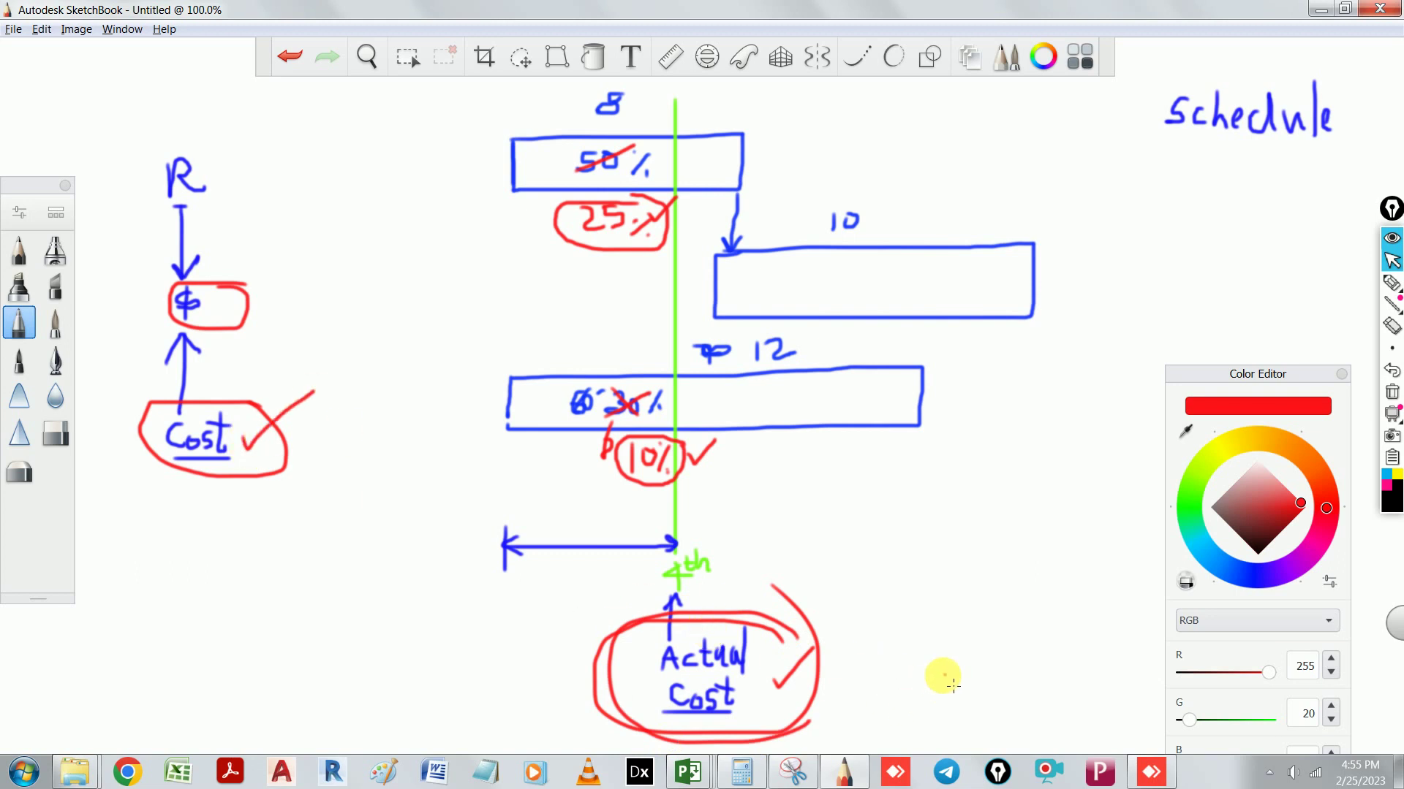
Step: Switch back to Project and mark Task2 as 100% complete
{"action": "mouse_move", "coordinate": [706, 778]}
{"action": "left_click", "coordinate": [861, 674]}
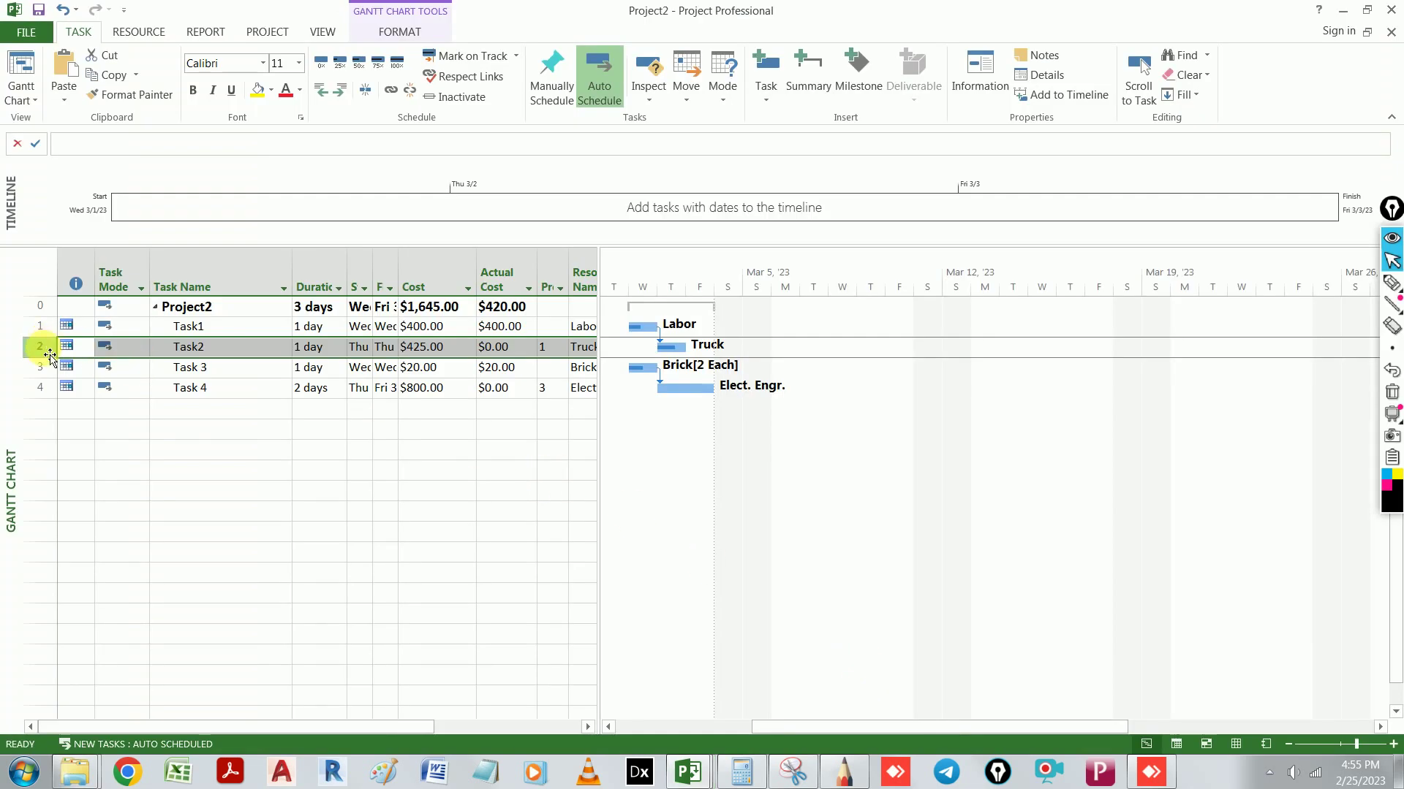
{"action": "left_click", "coordinate": [399, 64]}
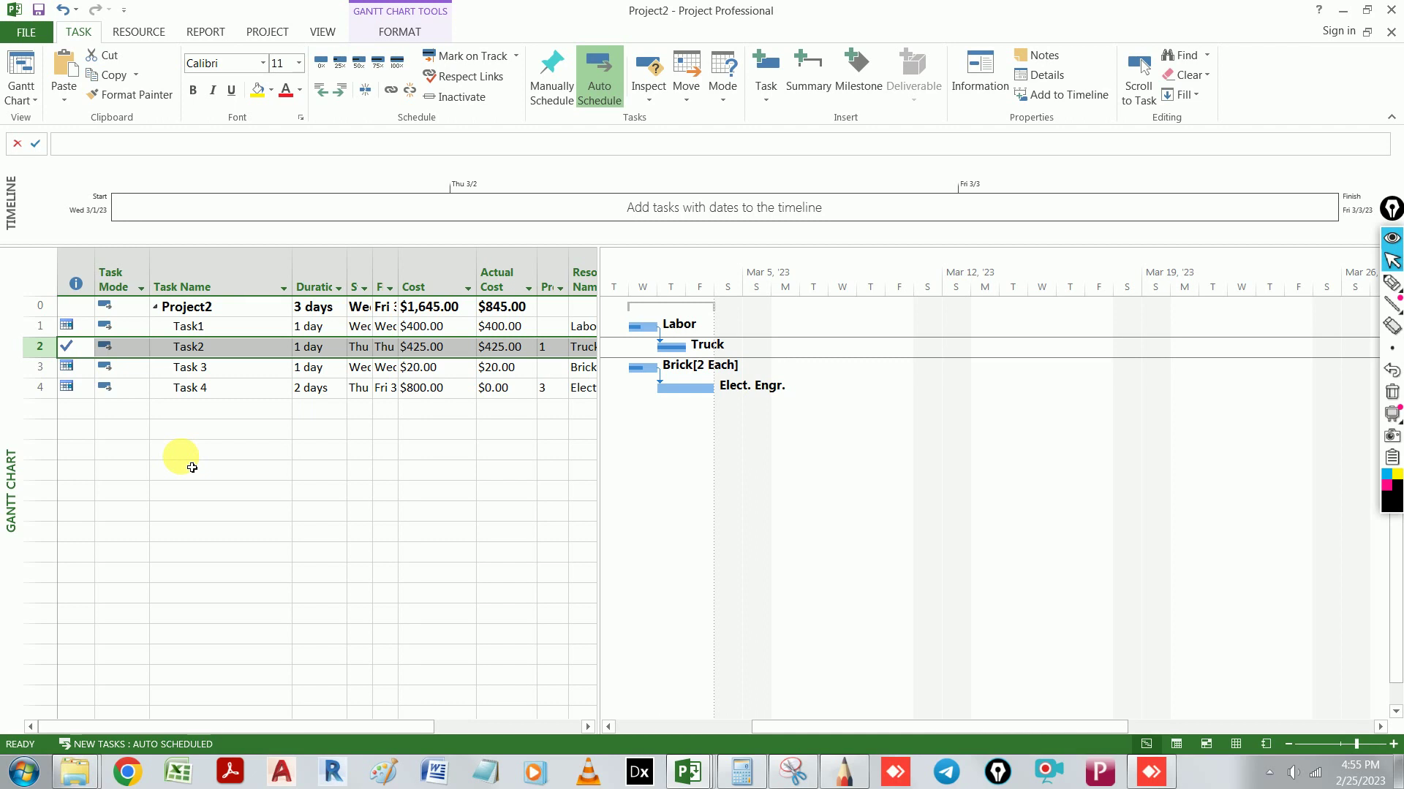
Step: Erase the circles around Truck and its End accrual on the resource sheet snip in Snipping Tool
{"action": "left_click", "coordinate": [793, 772]}
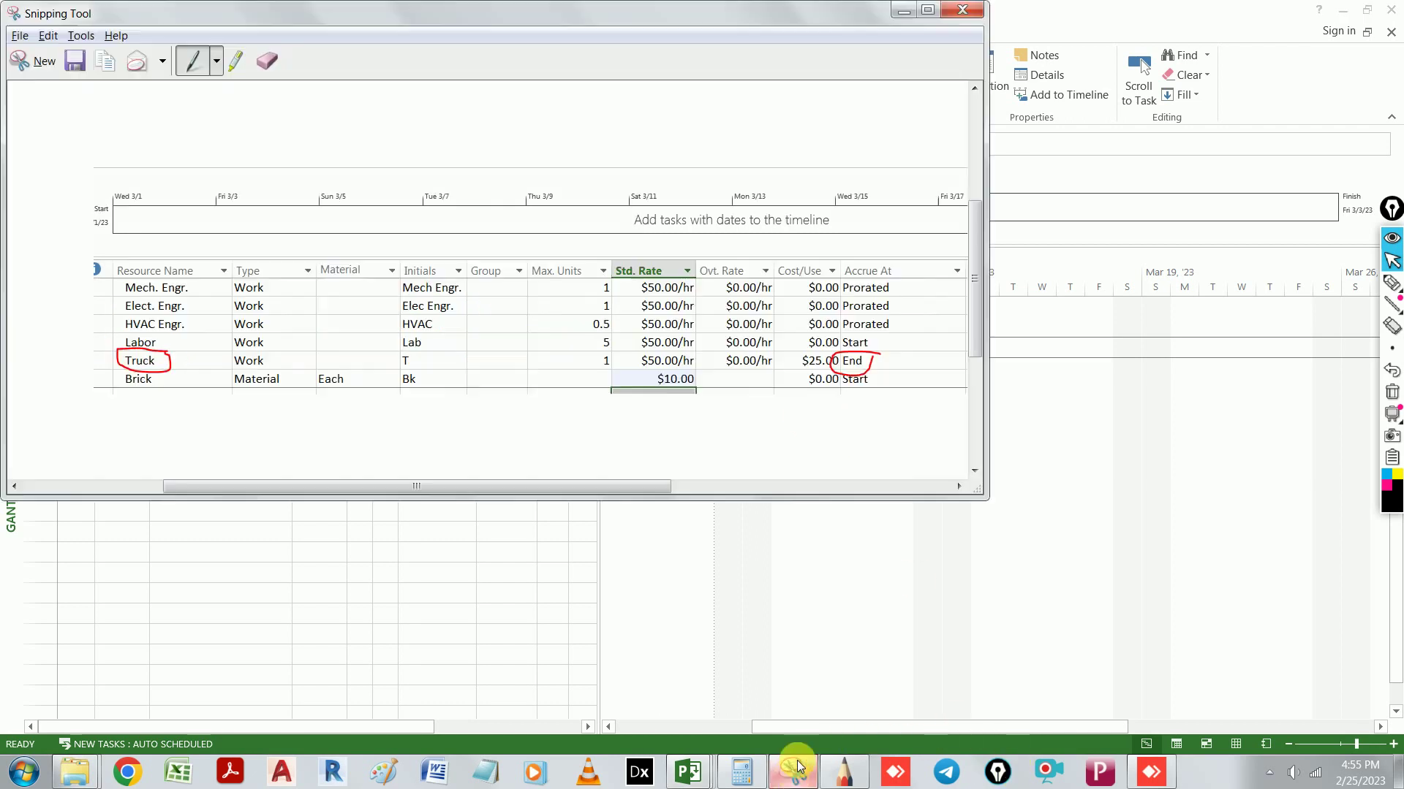
{"action": "left_click", "coordinate": [268, 62]}
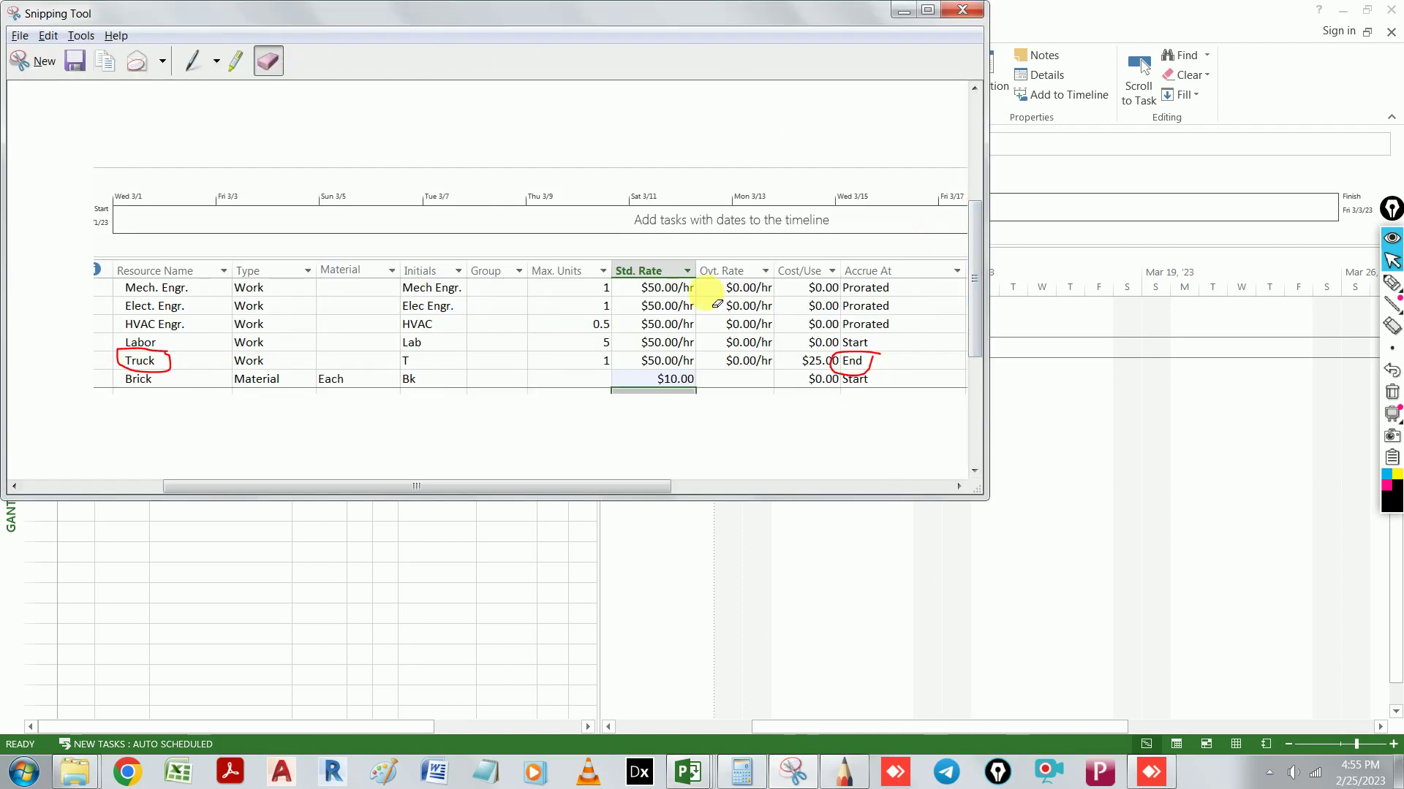
{"action": "left_click", "coordinate": [852, 362]}
{"action": "left_click", "coordinate": [150, 366]}
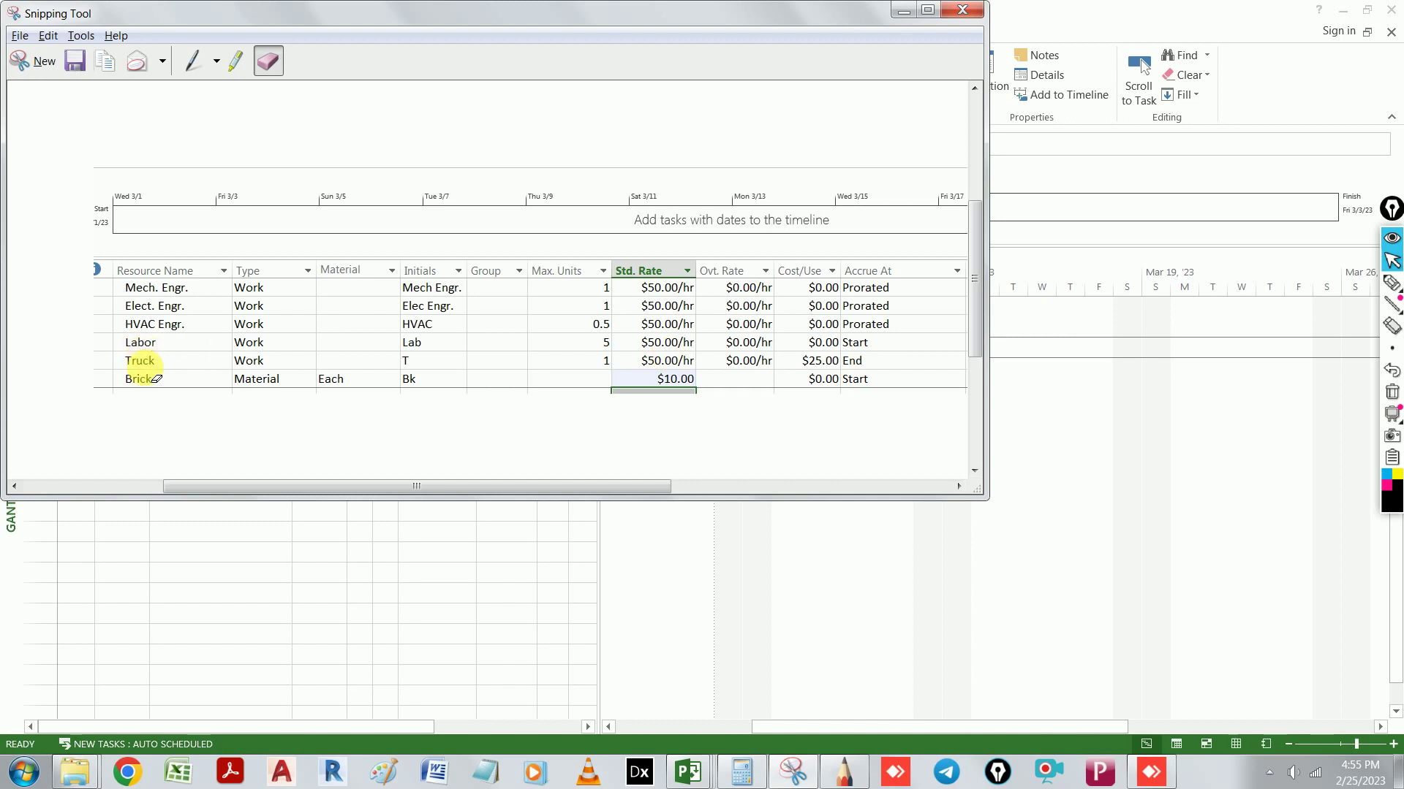
Step: Tick the accruals of Labor, Truck and Brick in red, and circle the Prorated accrual of Mech. Engr
{"action": "left_click", "coordinate": [192, 61]}
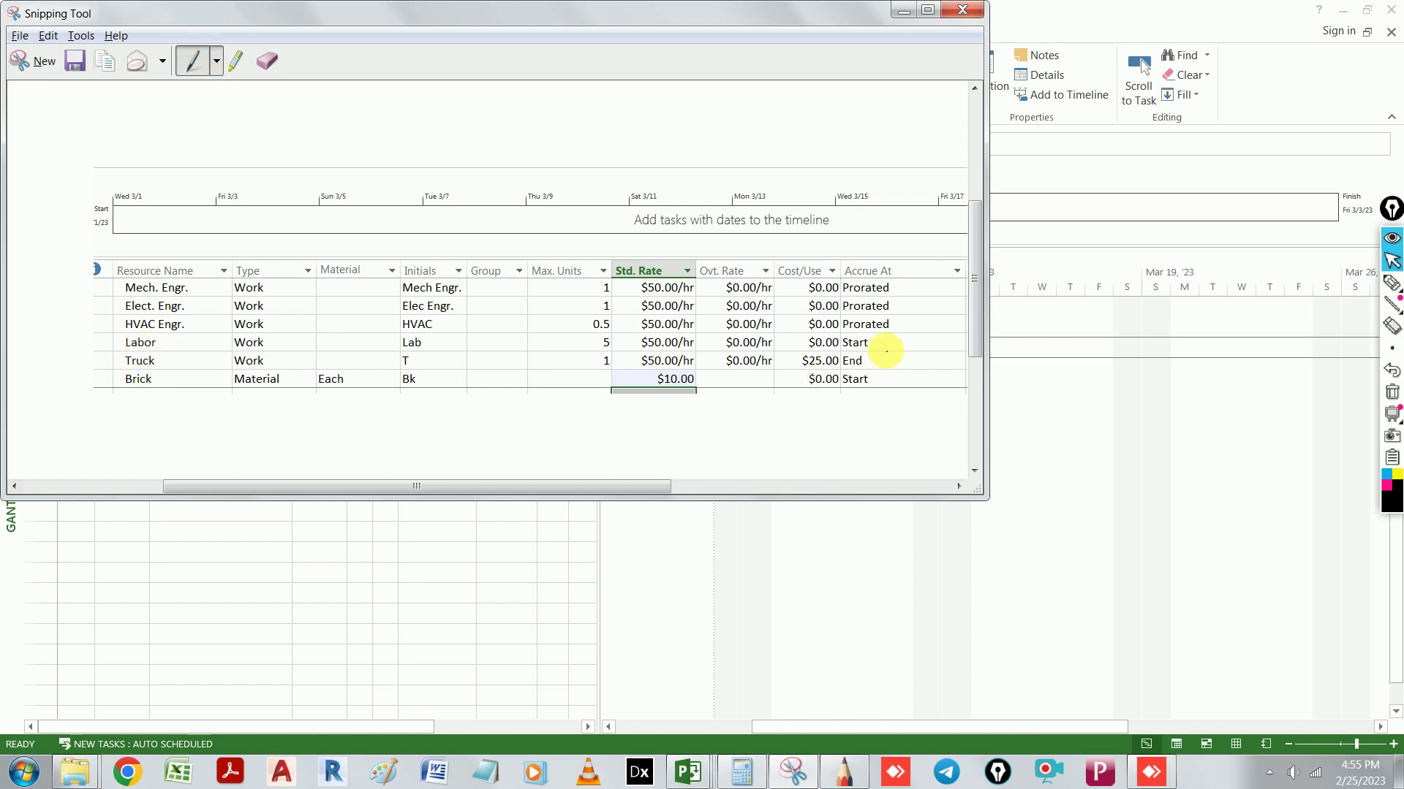
{"action": "mouse_move", "coordinate": [885, 342]}
{"action": "left_mouse_down"}
{"action": "mouse_move", "coordinate": [910, 332]}
{"action": "mouse_move", "coordinate": [908, 366]}
{"action": "left_mouse_up"}
{"action": "mouse_move", "coordinate": [898, 282]}
{"action": "left_mouse_down"}
{"action": "mouse_move", "coordinate": [825, 290]}
{"action": "mouse_move", "coordinate": [902, 288]}
{"action": "left_mouse_up"}
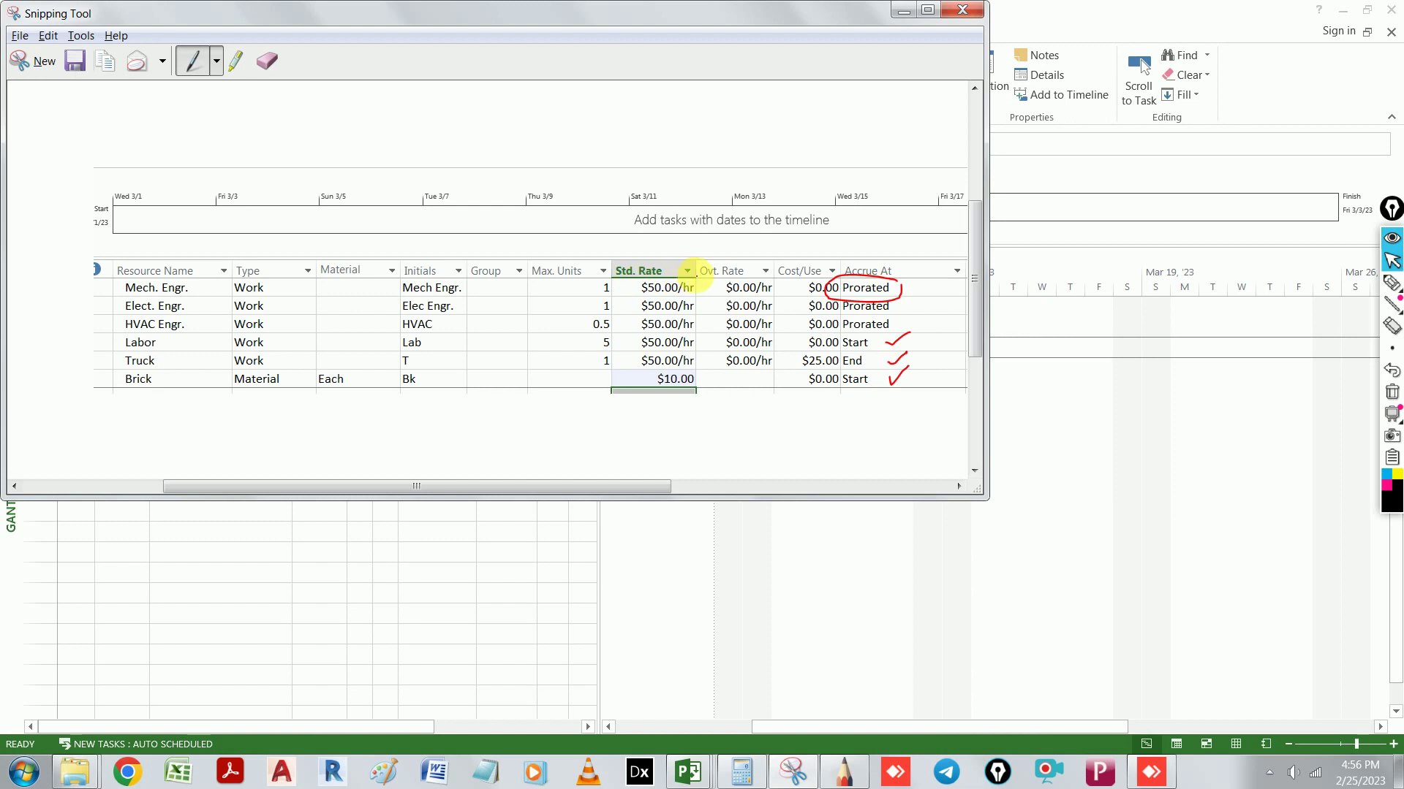
{"action": "mouse_move", "coordinate": [698, 274]}
{"action": "left_mouse_down"}
{"action": "mouse_move", "coordinate": [622, 281]}
{"action": "mouse_move", "coordinate": [676, 300]}
{"action": "mouse_move", "coordinate": [706, 282]}
{"action": "left_mouse_up"}
Step: Return to Project, narrow the Cost column slightly and mark Task 4 as 50% complete
{"action": "left_click", "coordinate": [1090, 376]}
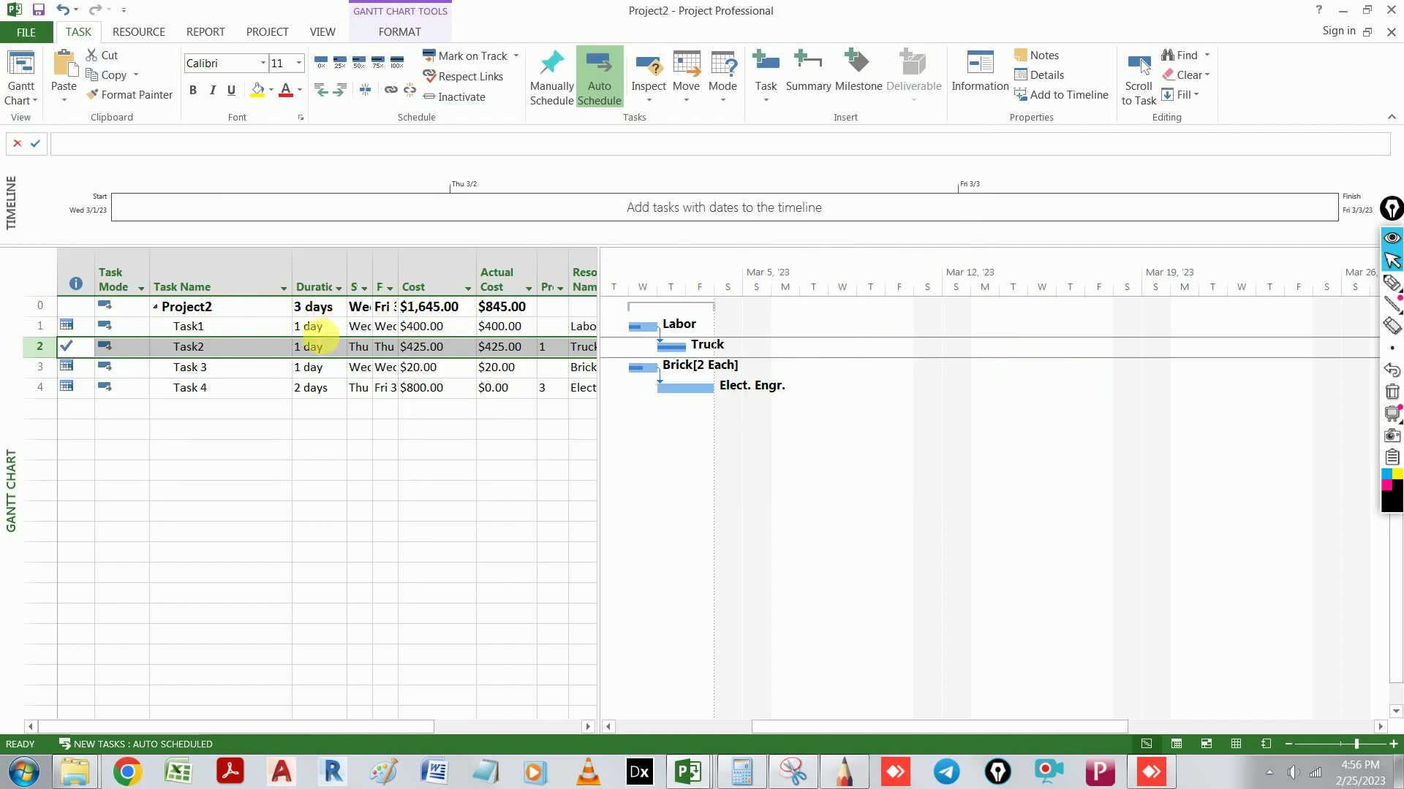
{"action": "left_click", "coordinate": [337, 398]}
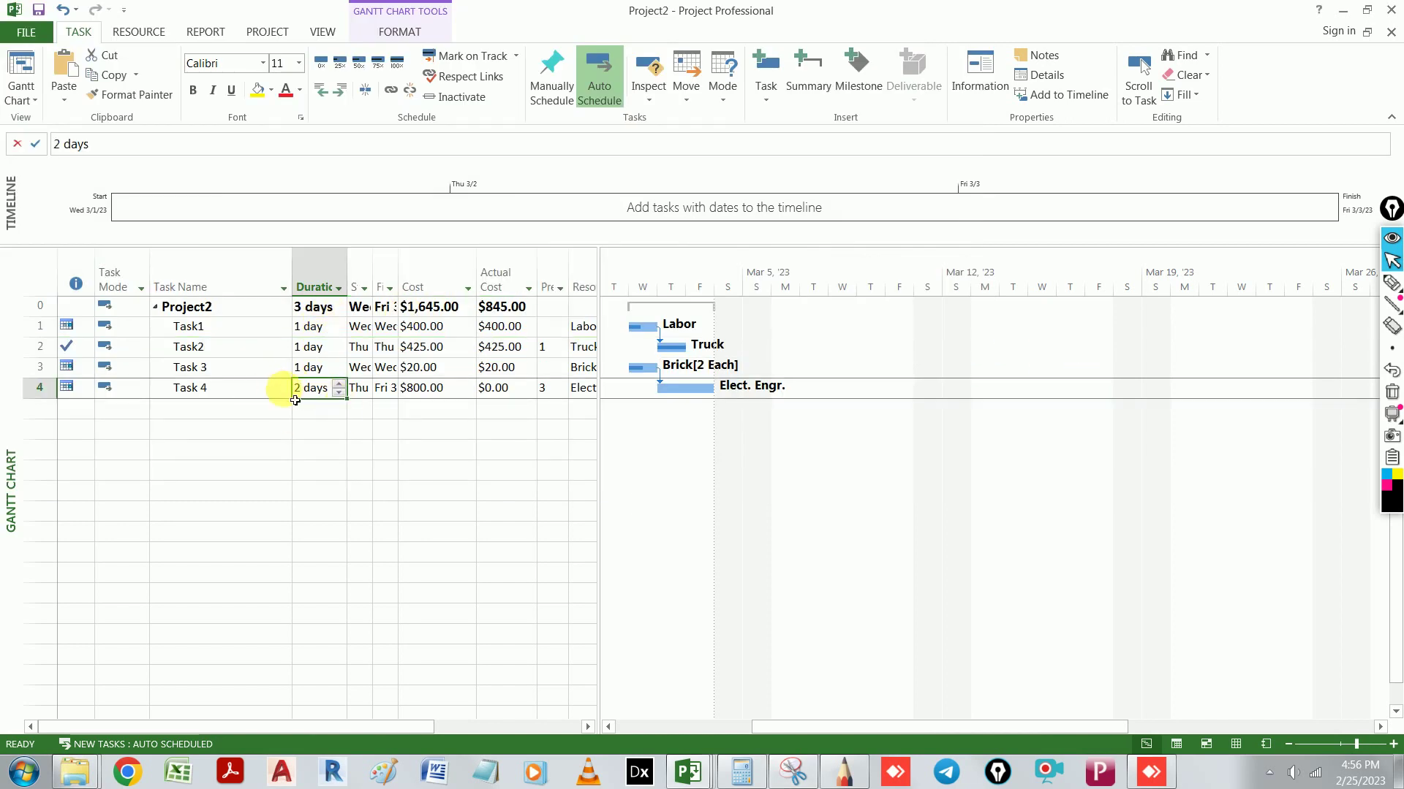
{"action": "left_click", "coordinate": [46, 395]}
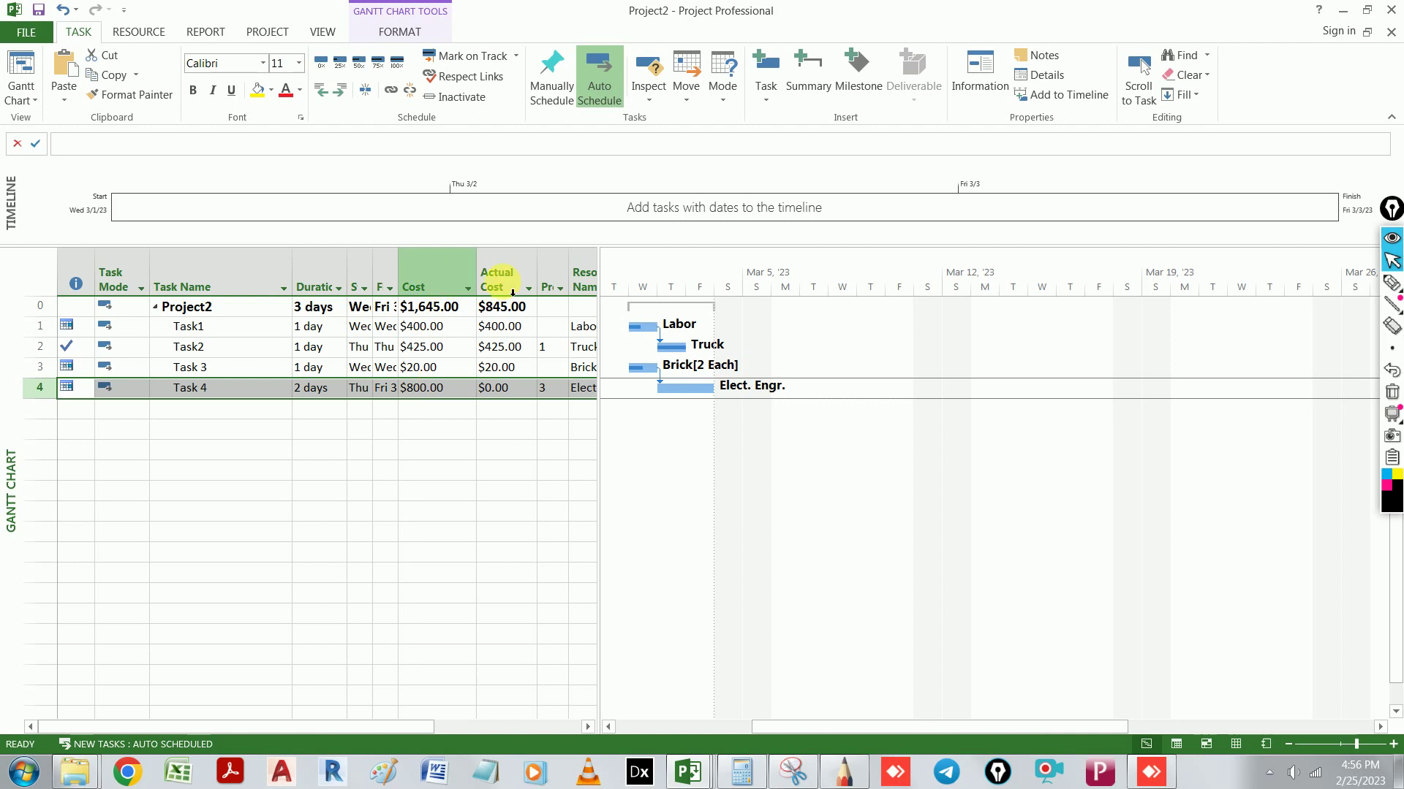
{"action": "left_click_drag", "start_coordinate": [476, 275], "coordinate": [465, 275]}
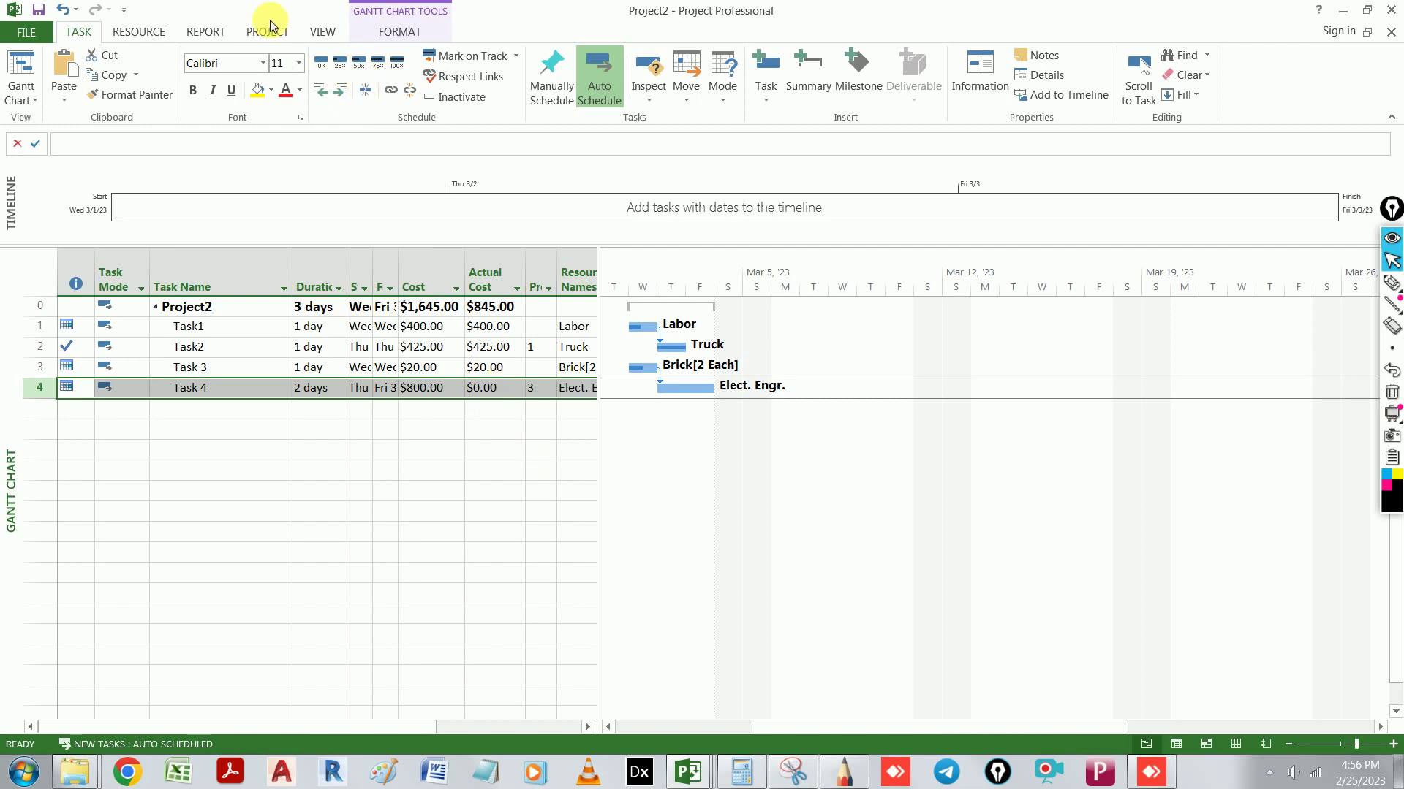
{"action": "left_click", "coordinate": [355, 66]}
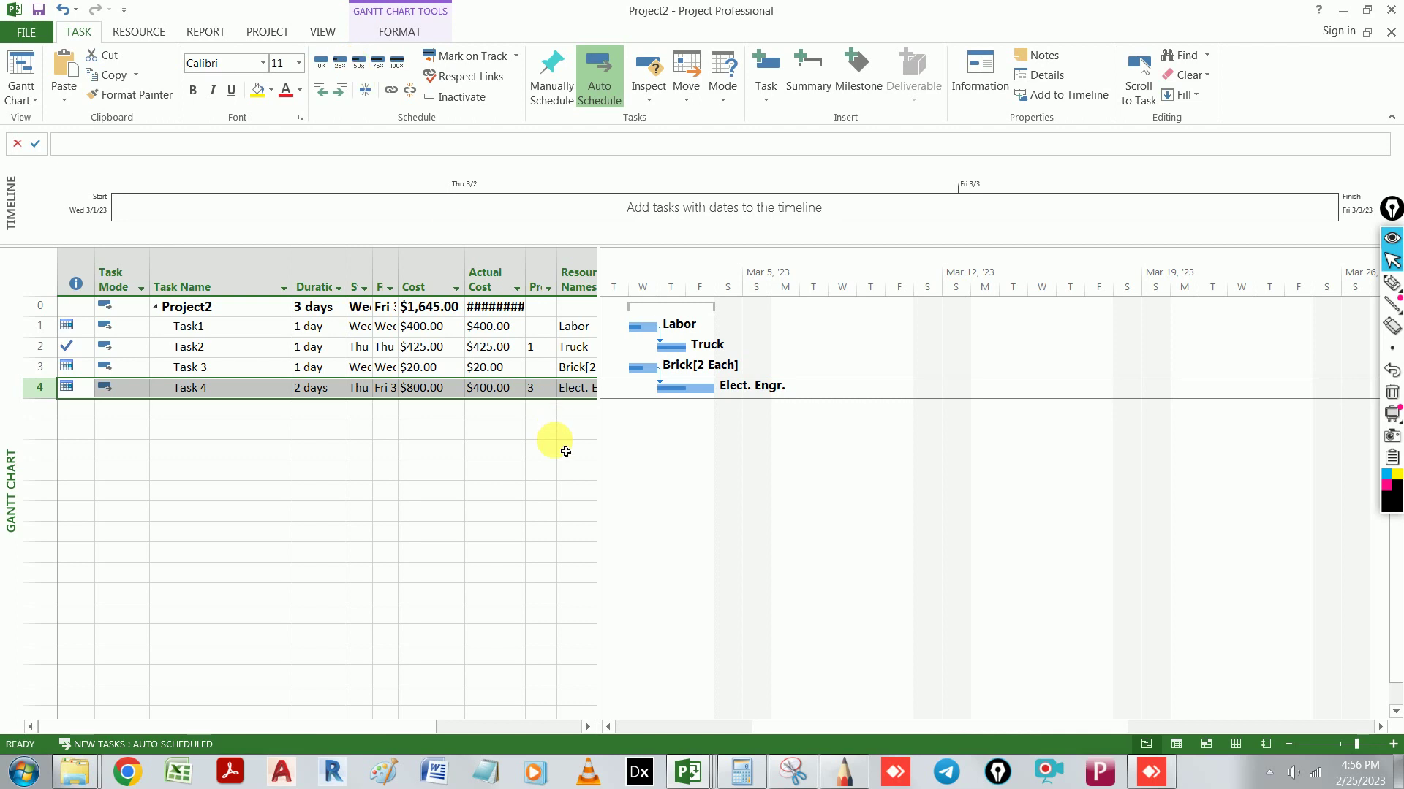
Step: Check the resource assigned to Task 4 in its task information and mark the task as 25% complete
{"action": "left_click", "coordinate": [493, 438]}
{"action": "double_click", "coordinate": [492, 389]}
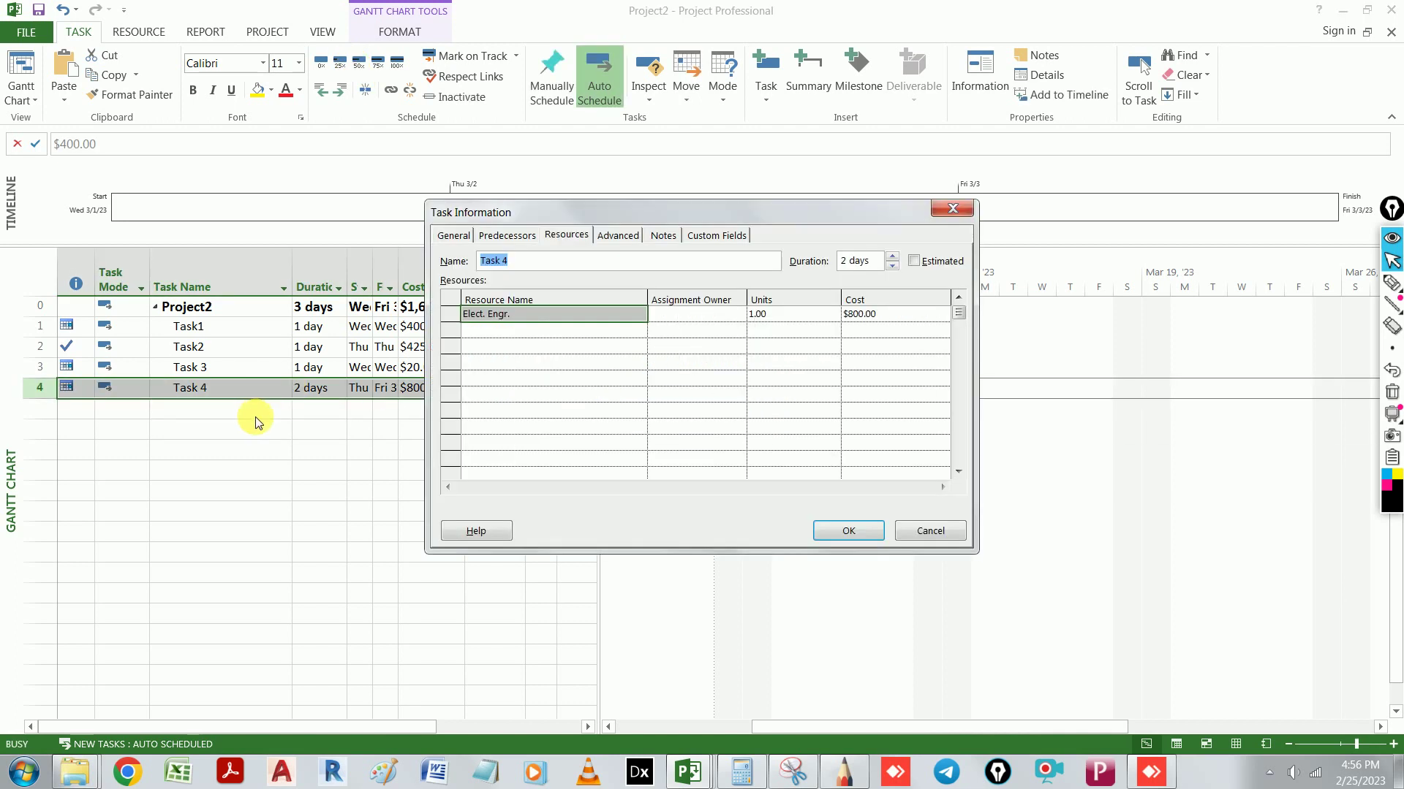
{"action": "left_click", "coordinate": [928, 531]}
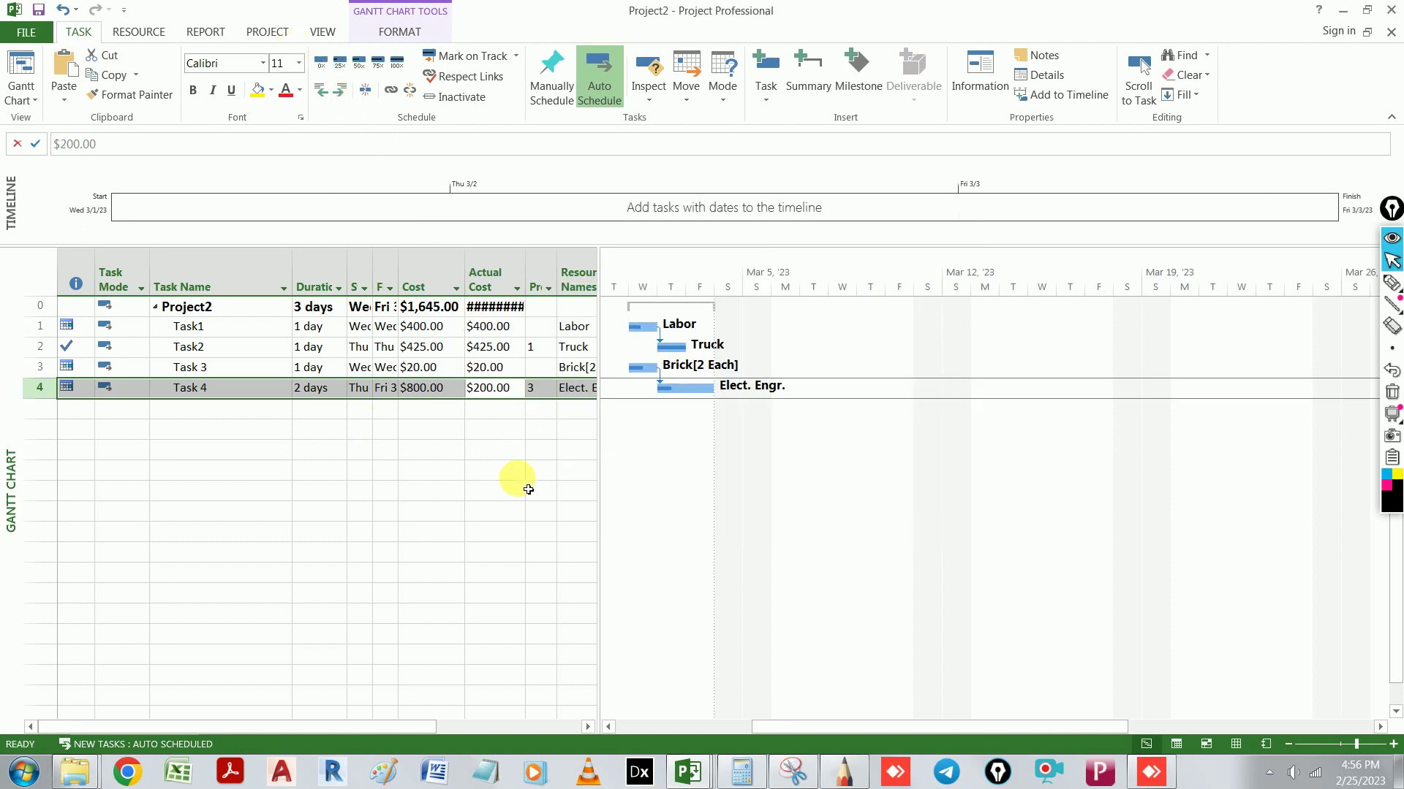
{"action": "left_click", "coordinate": [499, 439]}
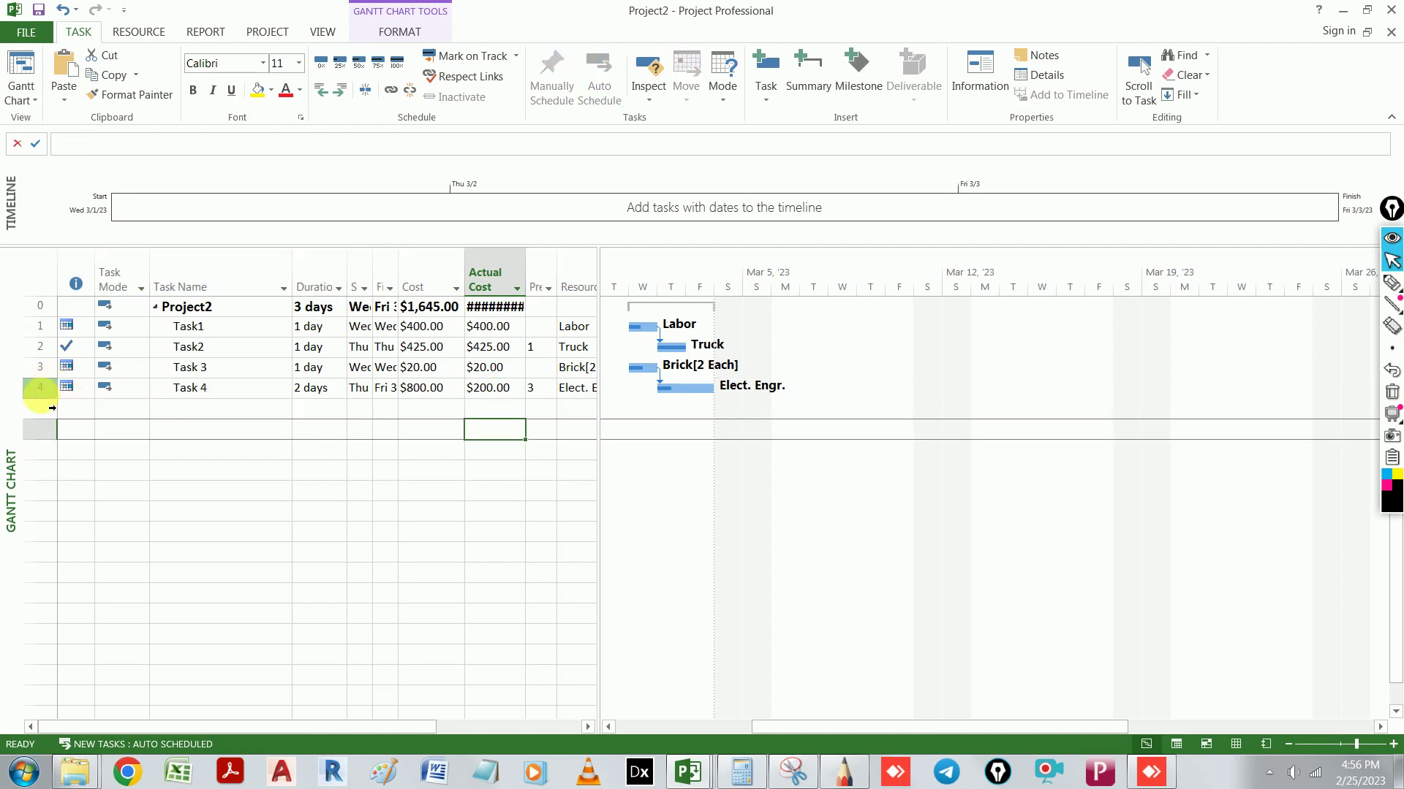
Step: Mark Task 4 as 100% complete and widen the Actual Cost column to fit its values
{"action": "left_click", "coordinate": [42, 393]}
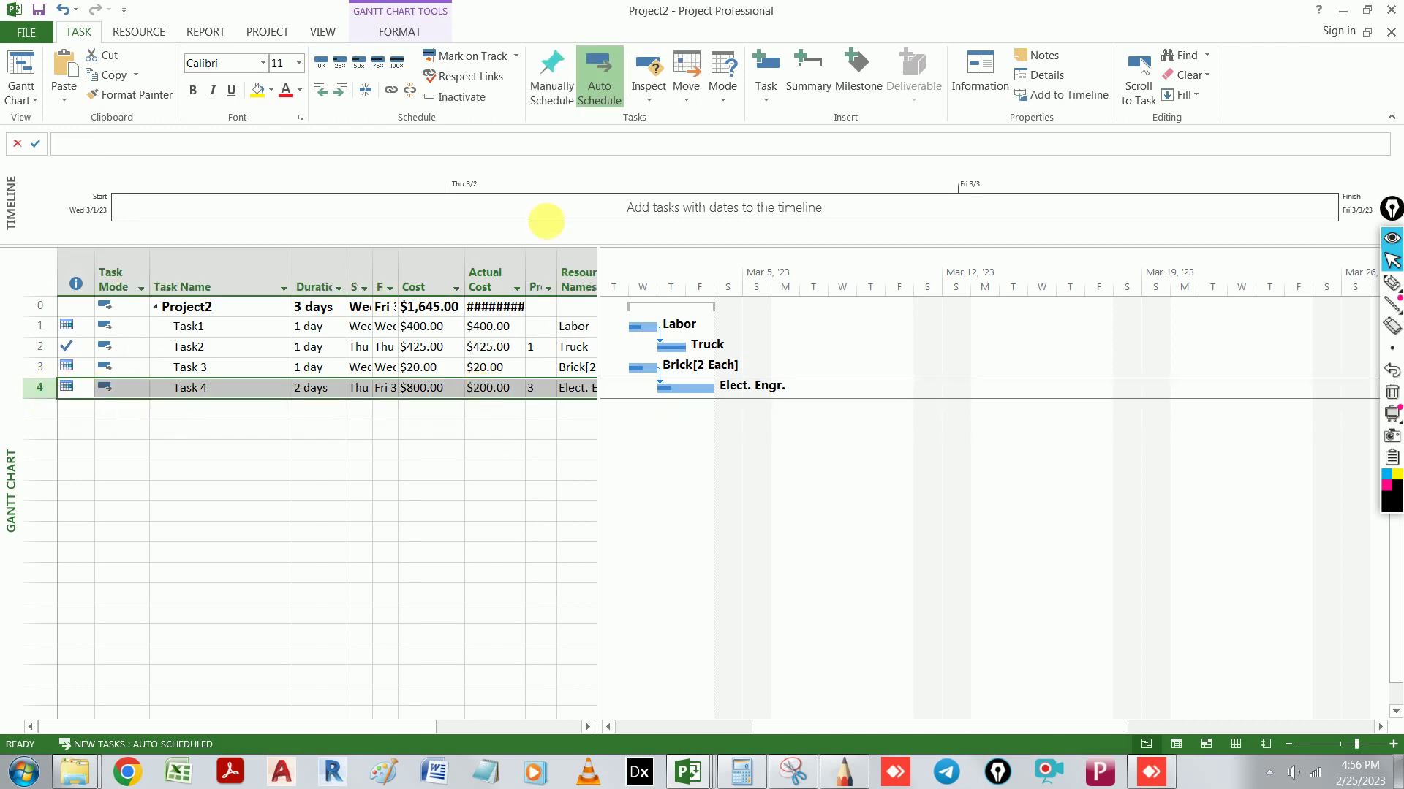
{"action": "left_click", "coordinate": [397, 61]}
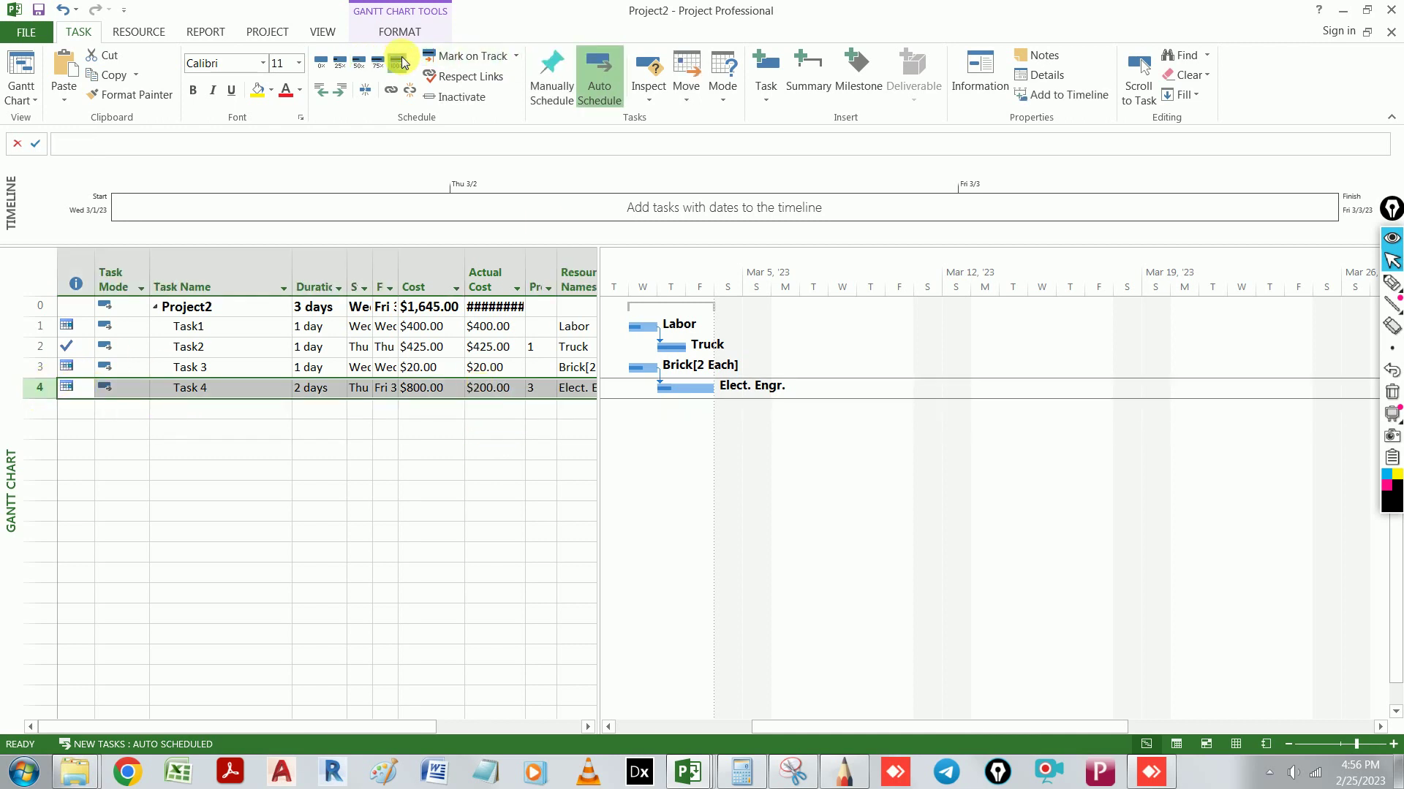
{"action": "left_click", "coordinate": [459, 428]}
{"action": "double_click", "coordinate": [526, 281]}
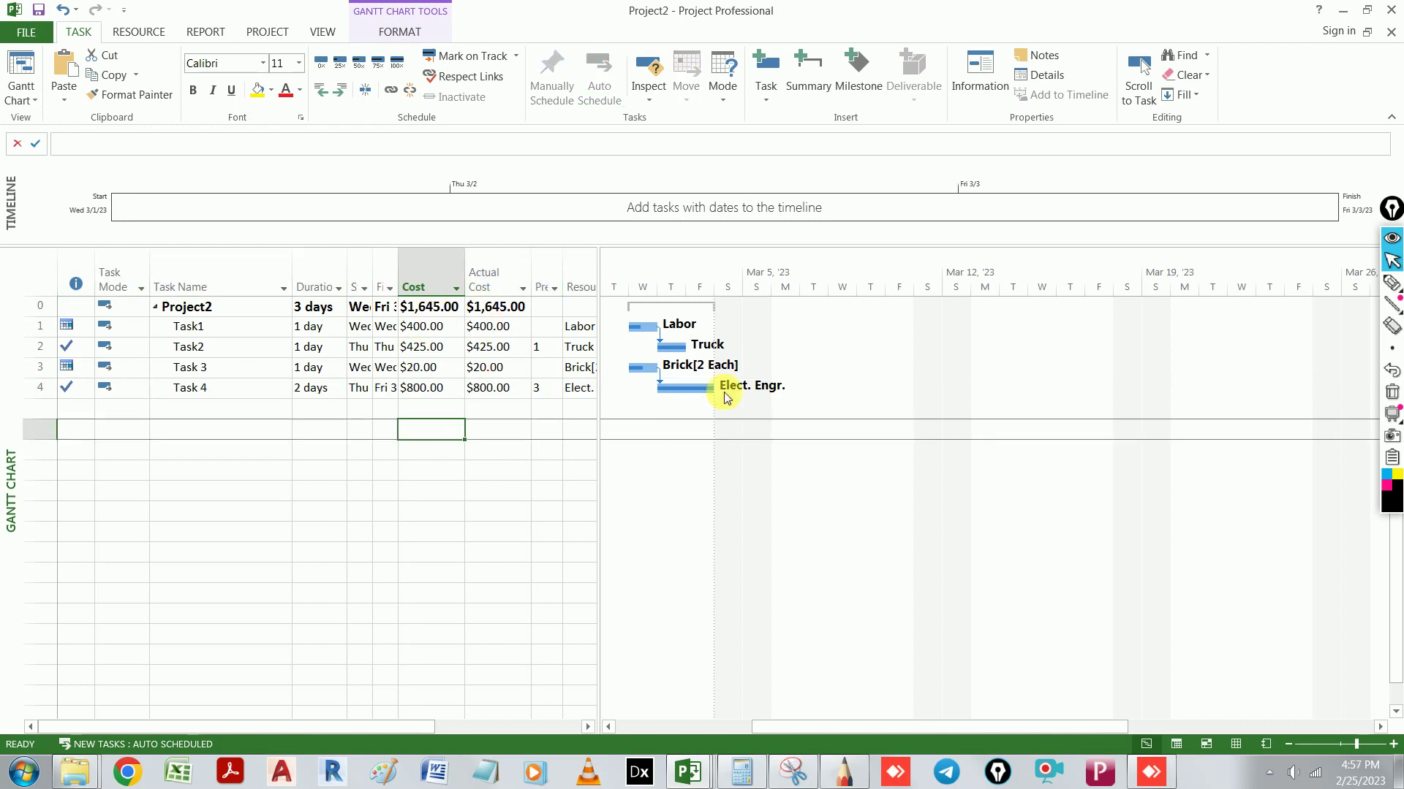
Step: Mark Task1, Task2 and Task 3 together as 100% complete
{"action": "mouse_move", "coordinate": [647, 375]}
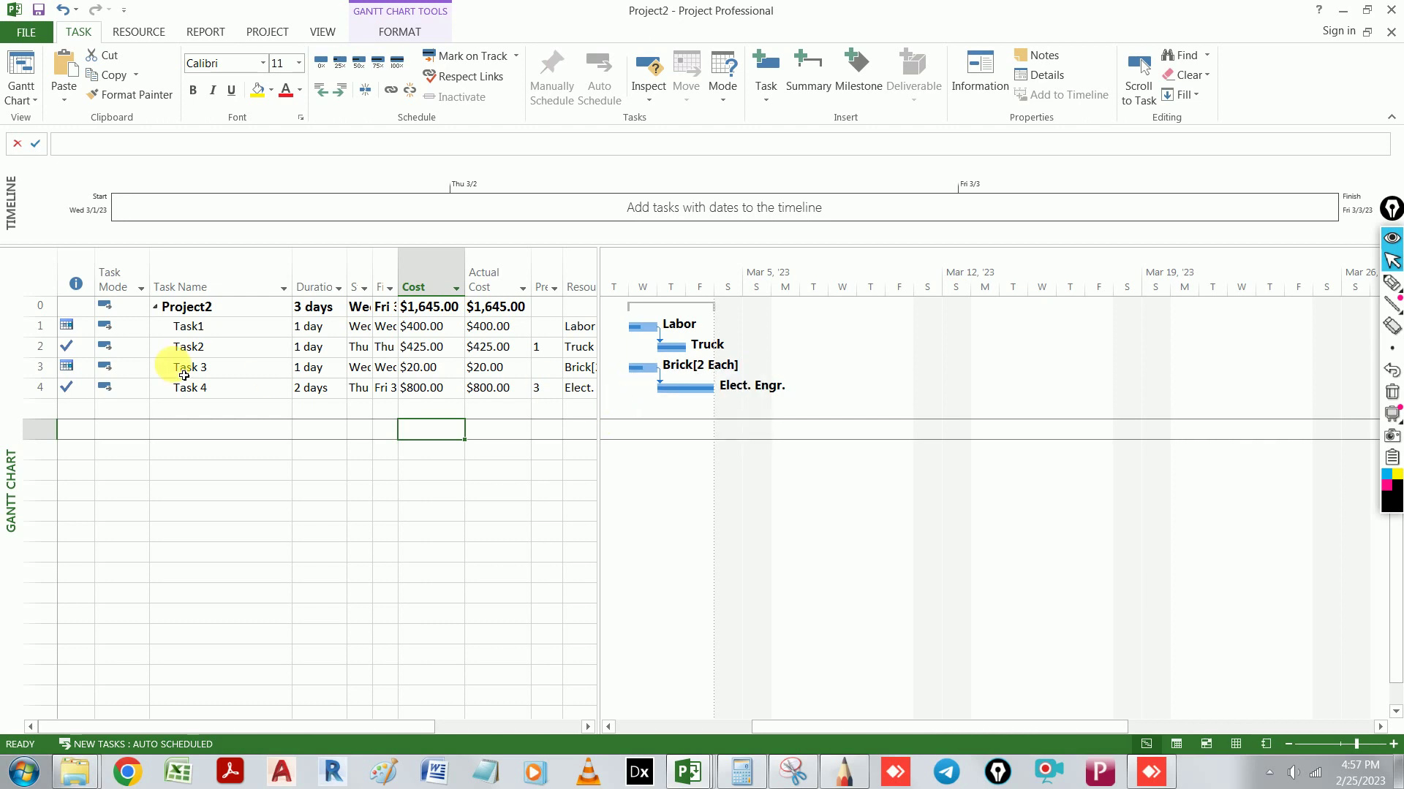
{"action": "left_click_drag", "start_coordinate": [45, 326], "coordinate": [42, 367]}
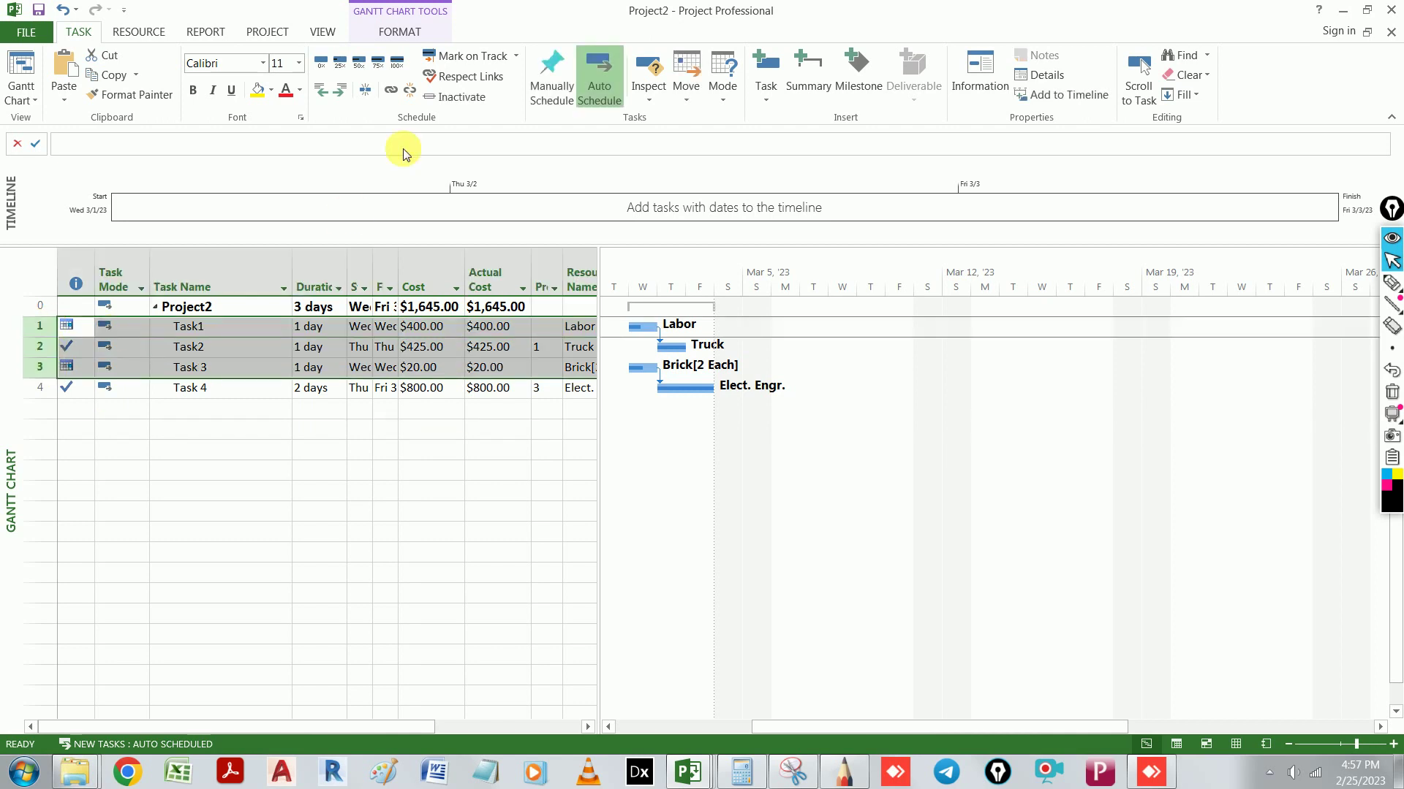
{"action": "left_click", "coordinate": [396, 62]}
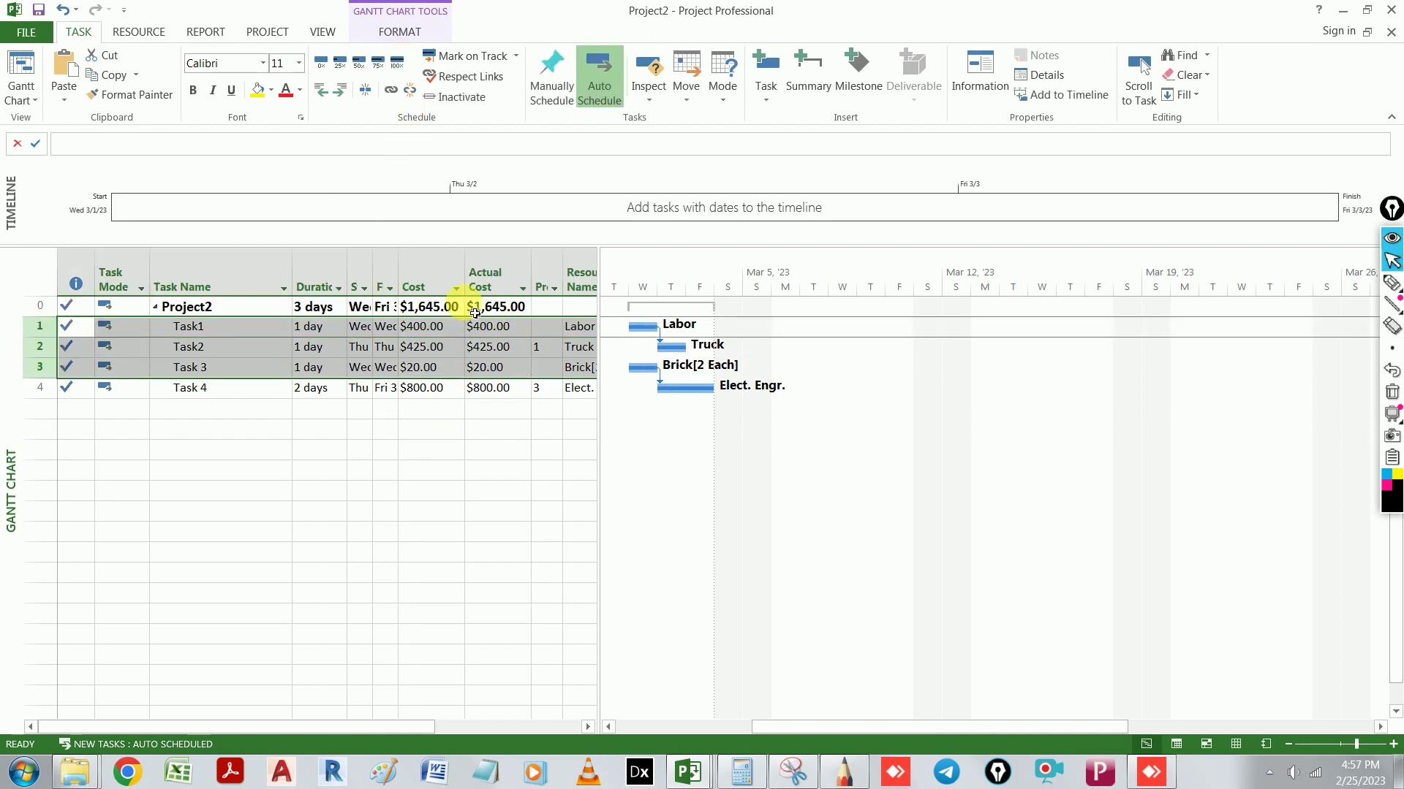
{"action": "left_click", "coordinate": [485, 433]}
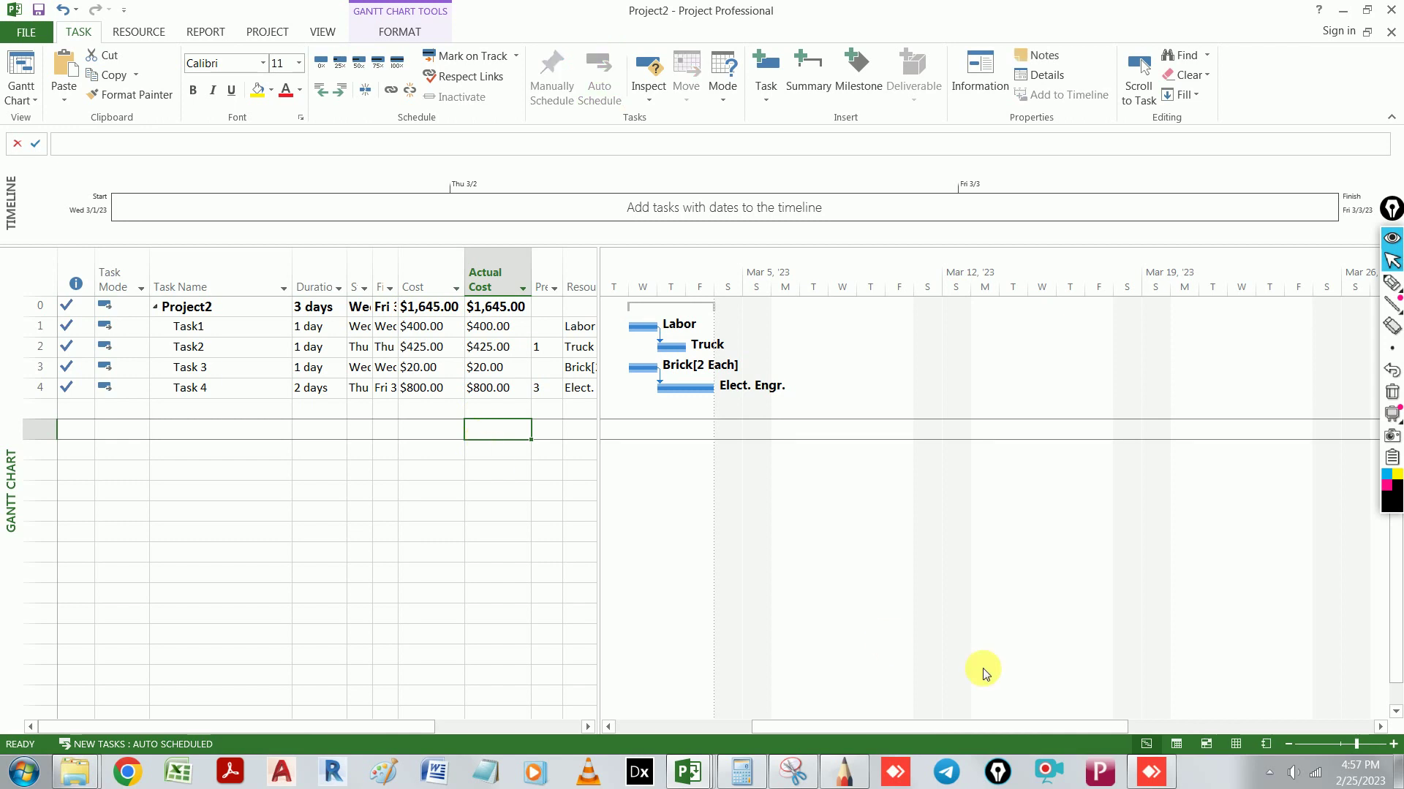
Step: Review the resource accruals on the snip in Snipping Tool, and return to Project to examine all tasks' completion indicators, actual costs and Gantt bars
{"action": "left_click", "coordinate": [798, 775]}
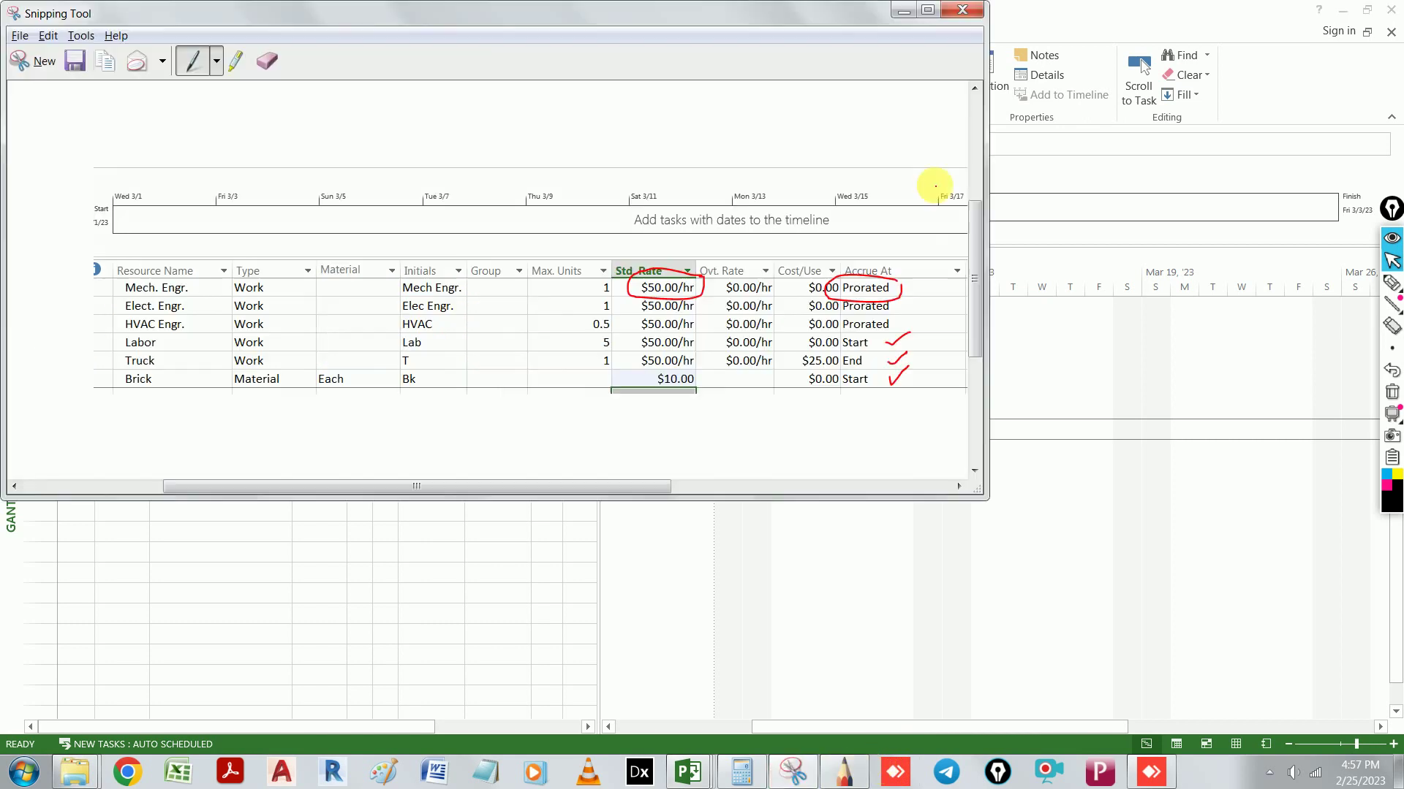
{"action": "left_click", "coordinate": [297, 516]}
{"action": "left_click_drag", "start_coordinate": [67, 305], "coordinate": [75, 393]}
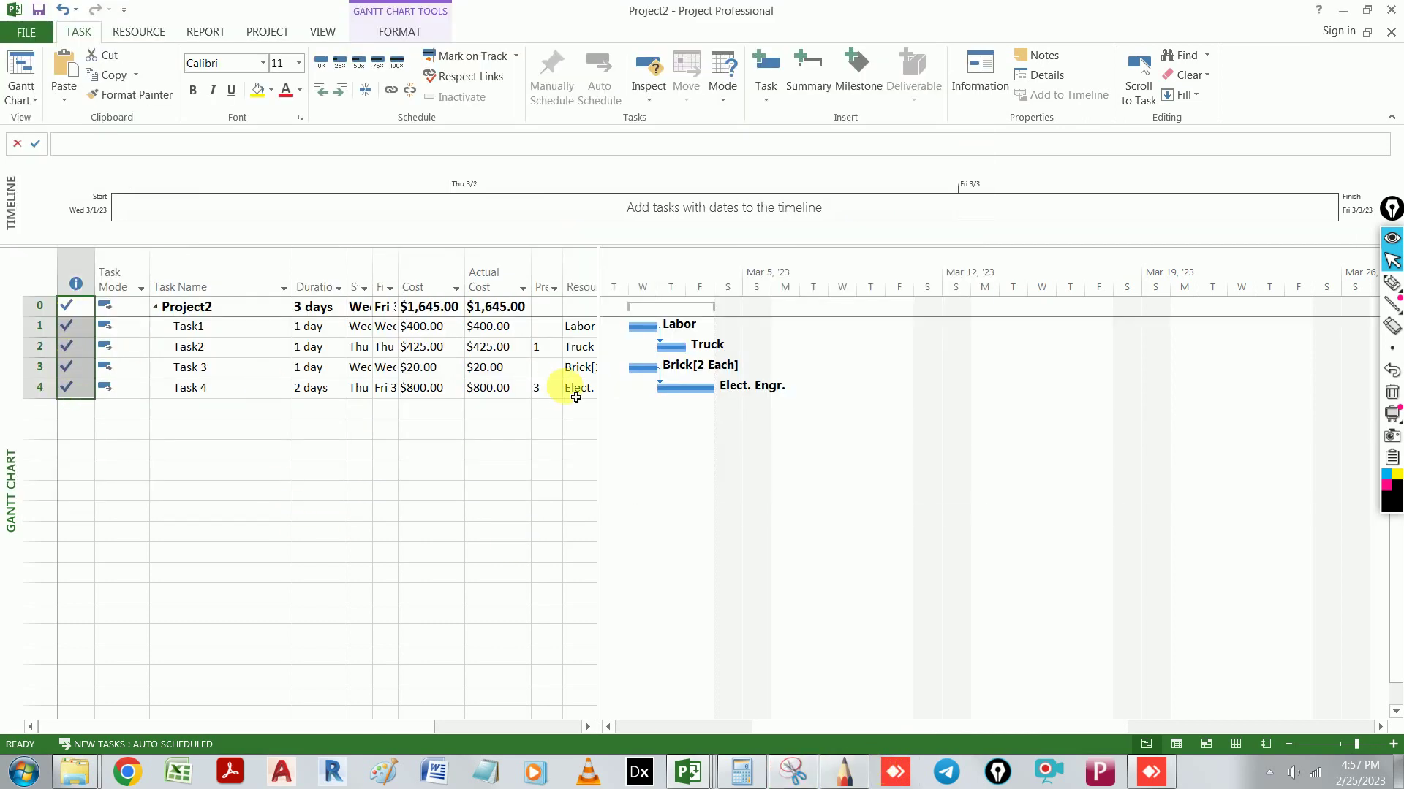
{"action": "left_click", "coordinate": [168, 462]}
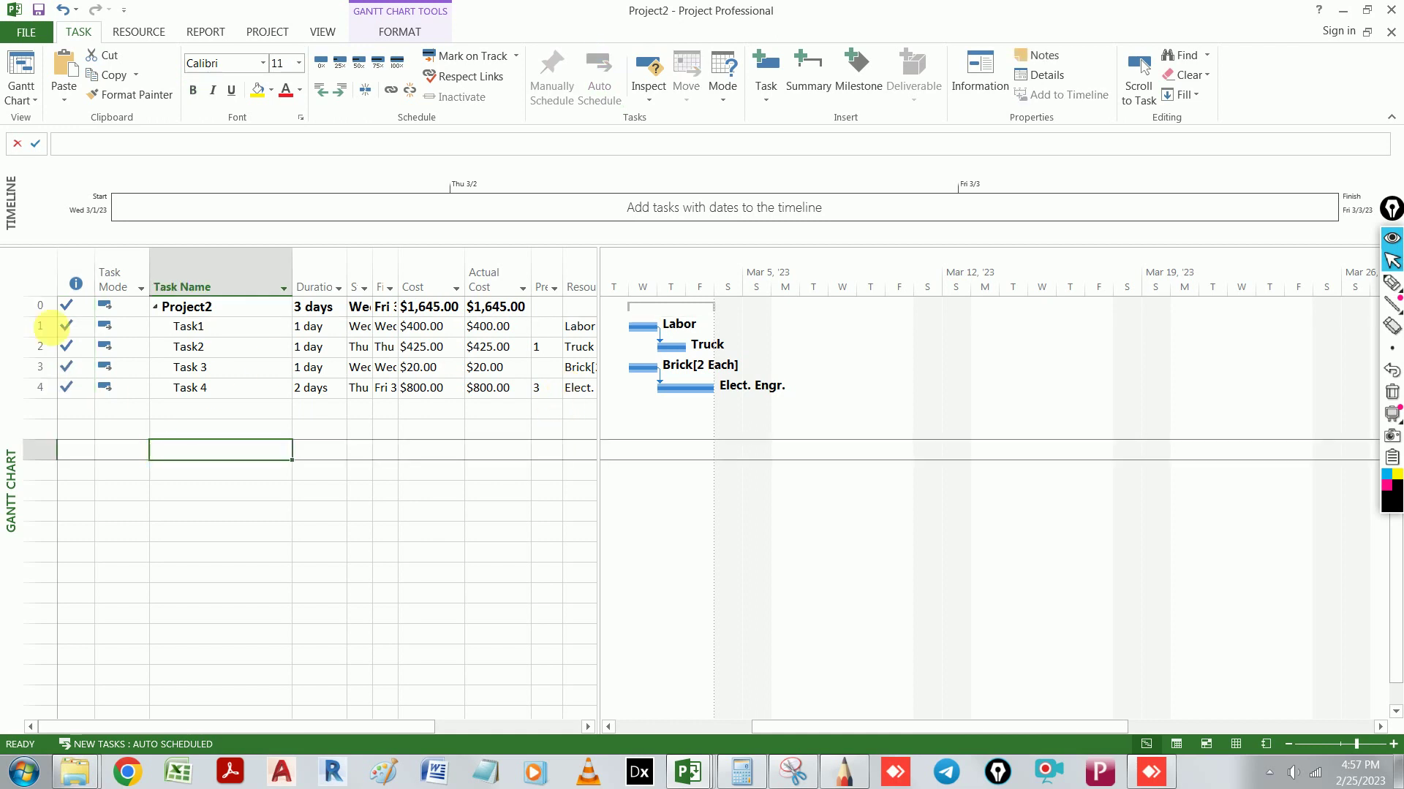
{"action": "left_click_drag", "start_coordinate": [64, 306], "coordinate": [84, 391]}
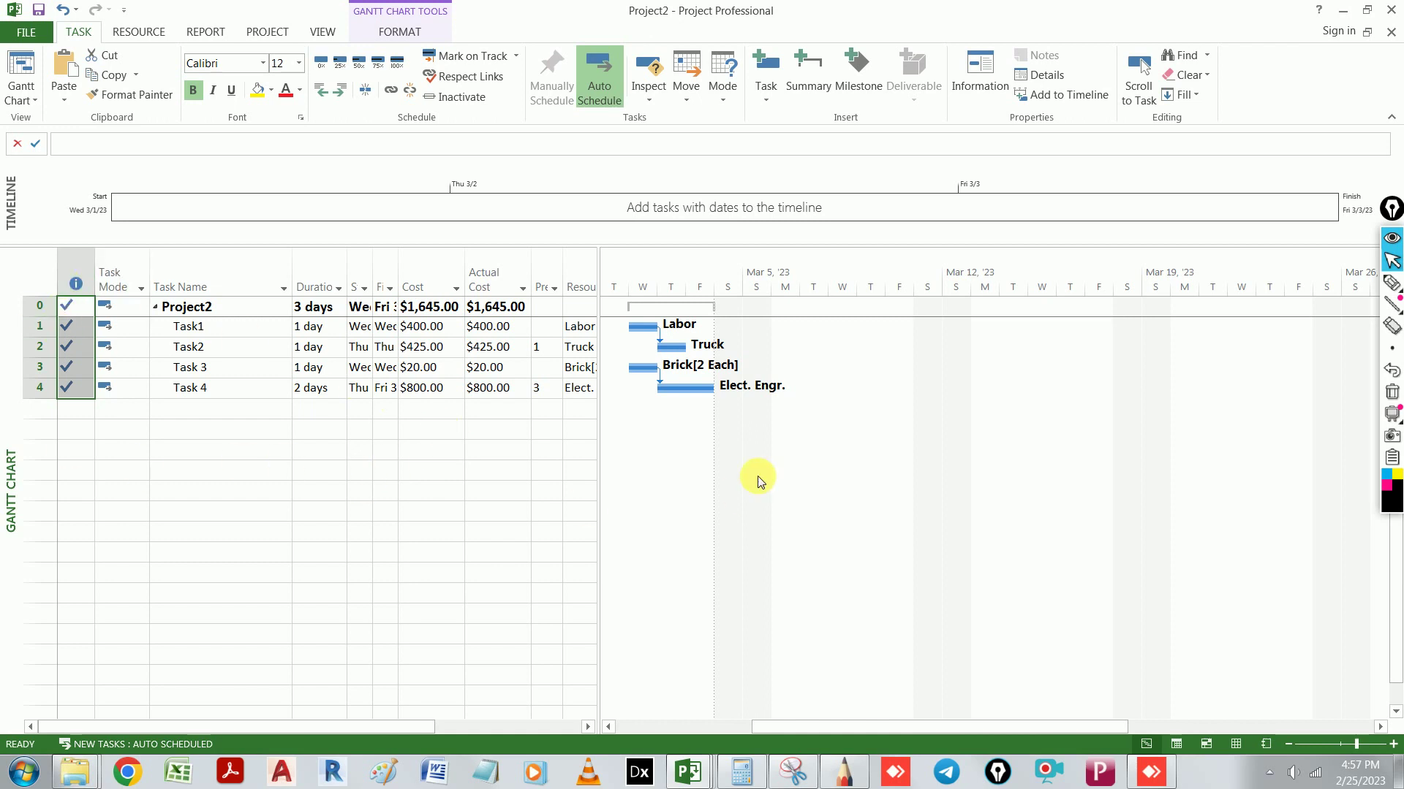
{"action": "left_click", "coordinate": [521, 437]}
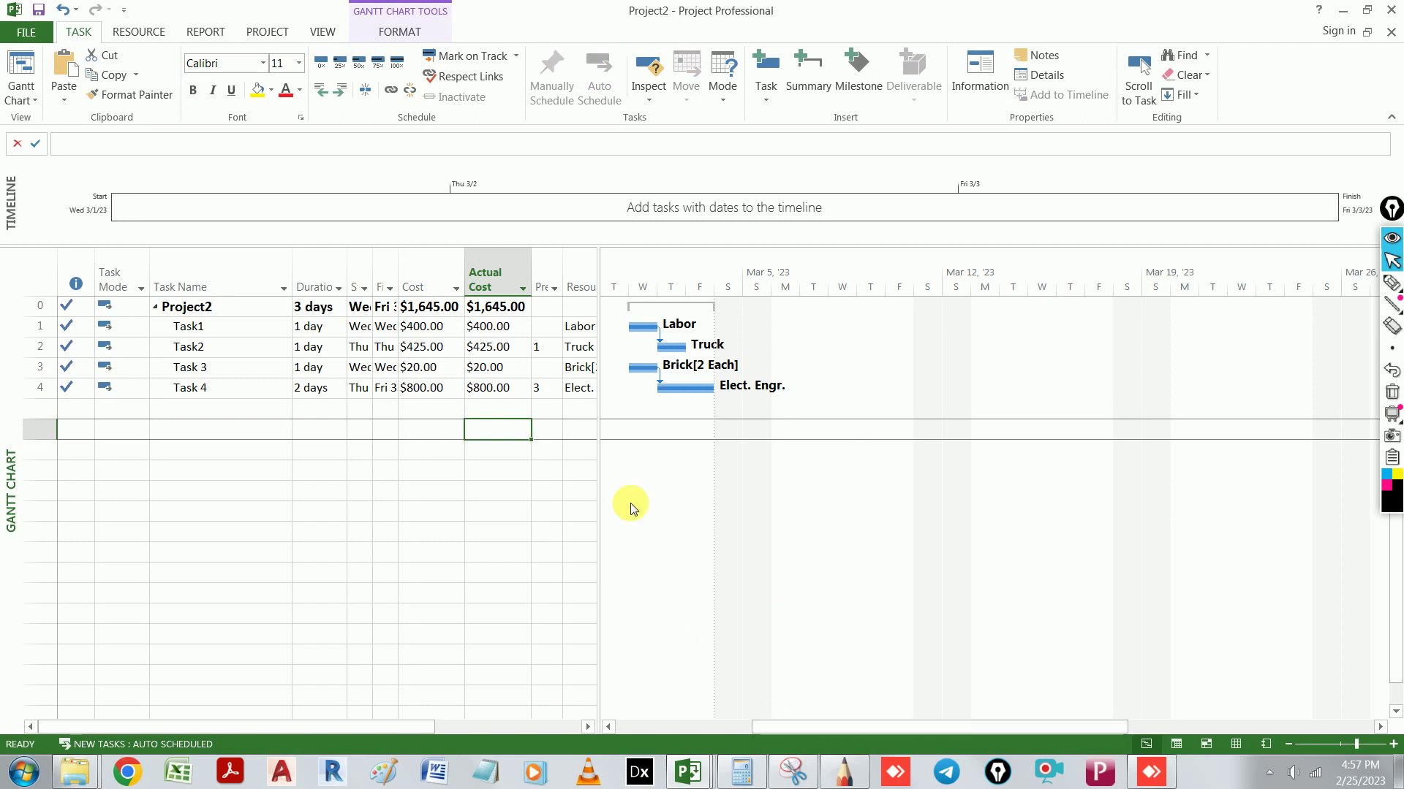
{"action": "left_click_drag", "start_coordinate": [807, 728], "coordinate": [651, 728]}
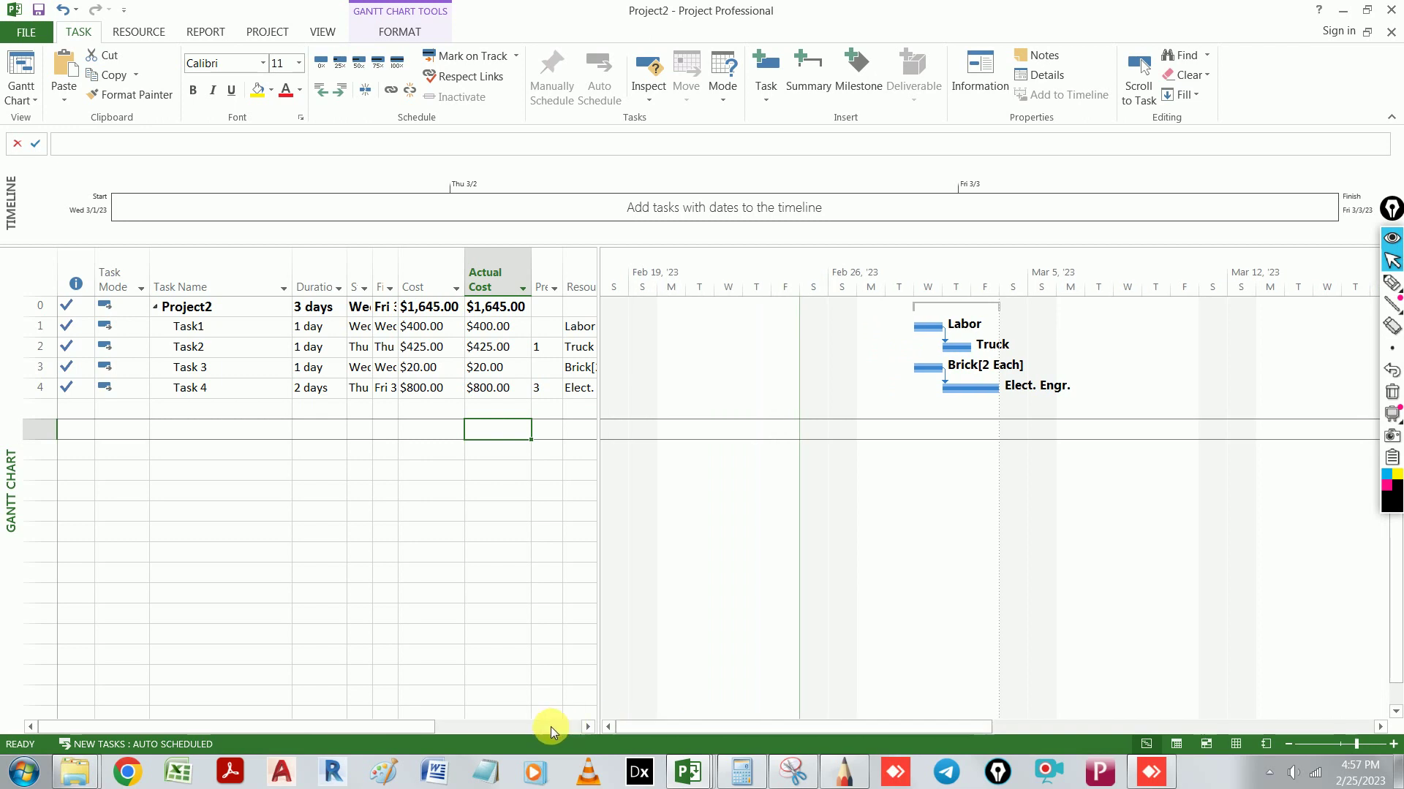
{"action": "mouse_move", "coordinate": [354, 731]}
{"action": "left_mouse_down"}
{"action": "mouse_move", "coordinate": [450, 732]}
{"action": "mouse_move", "coordinate": [370, 727]}
{"action": "left_mouse_up"}
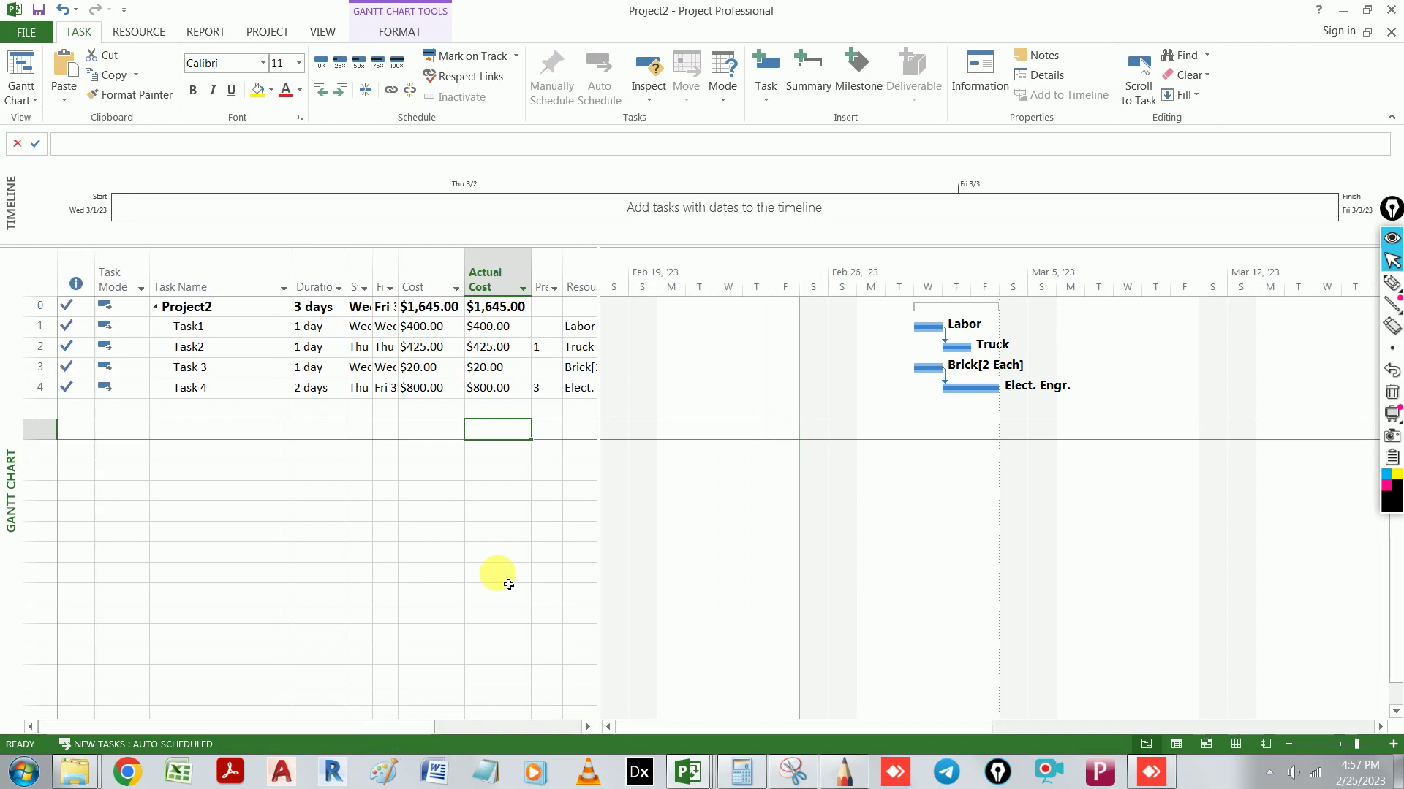